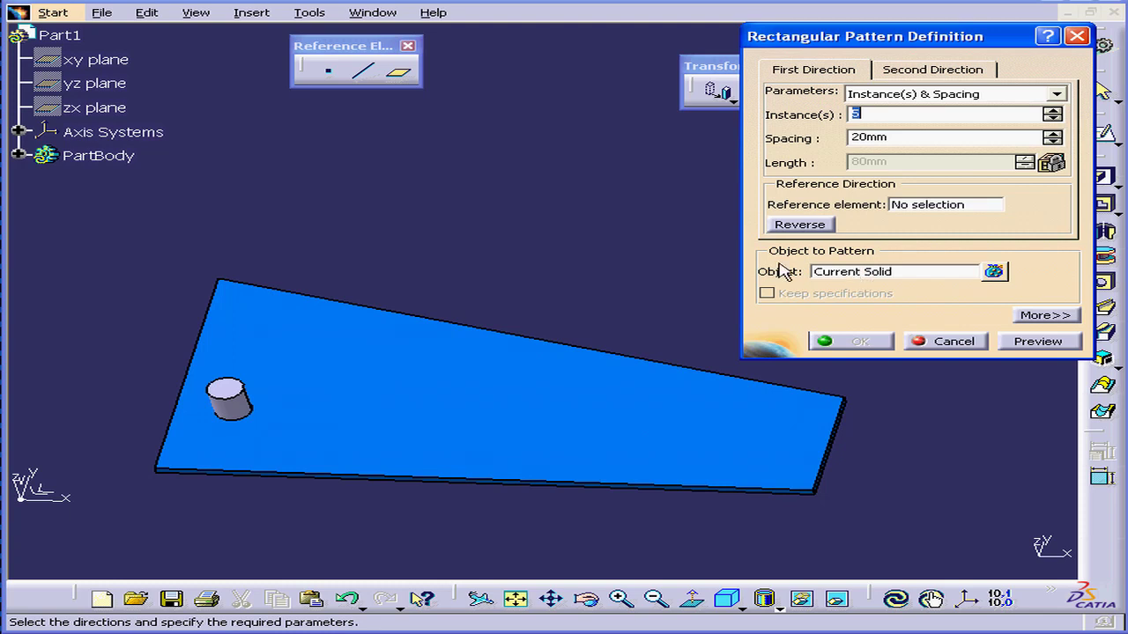
# Set Pad.3 (the cylinder) as the object to pattern, with the plate's long front edge as the first direction reference.
pyautogui.click(18, 156)
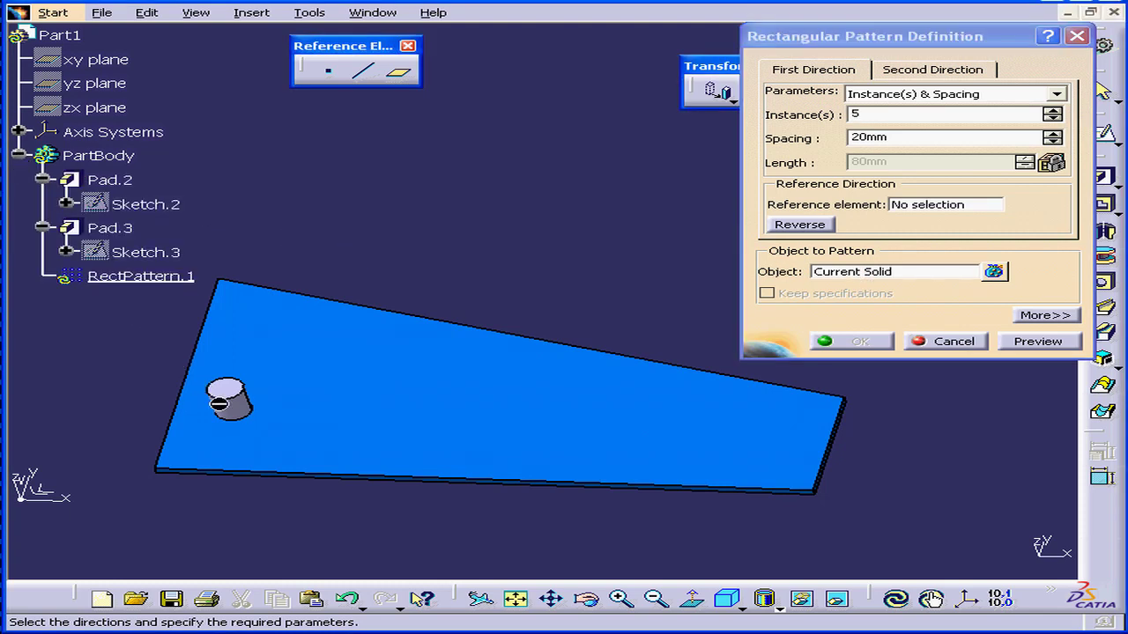
pyautogui.click(877, 273)
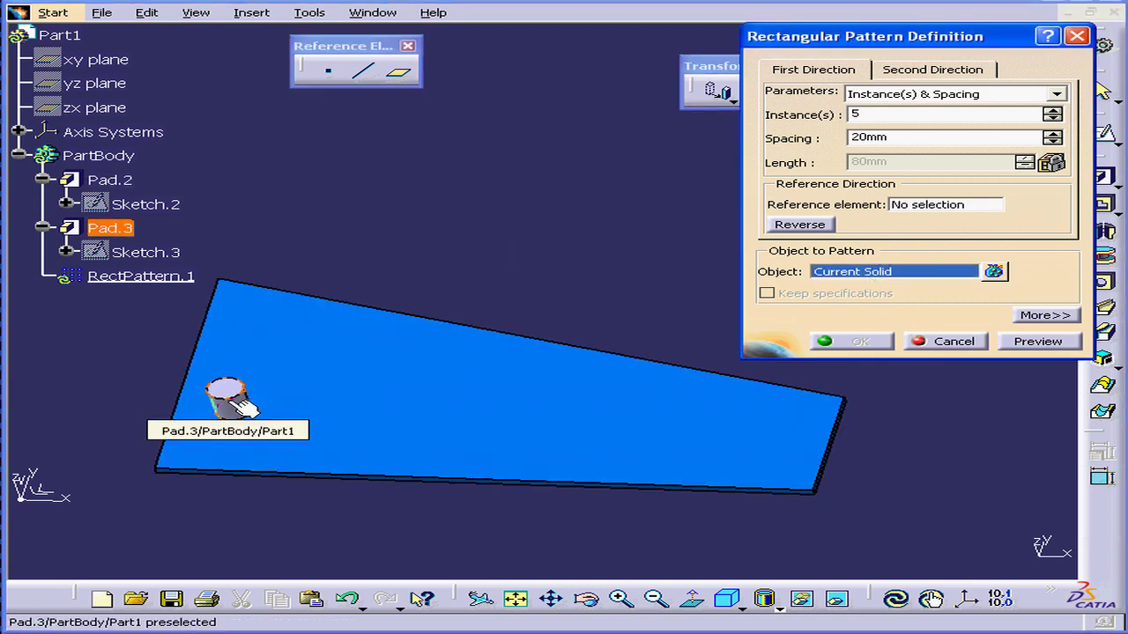
pyautogui.click(113, 228)
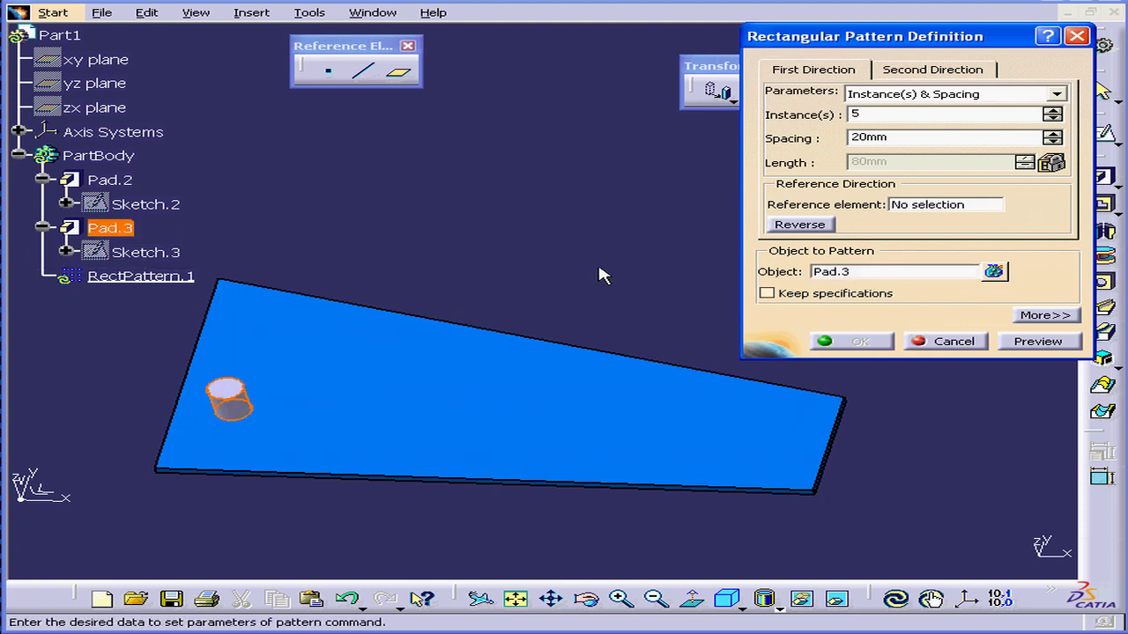
pyautogui.click(921, 205)
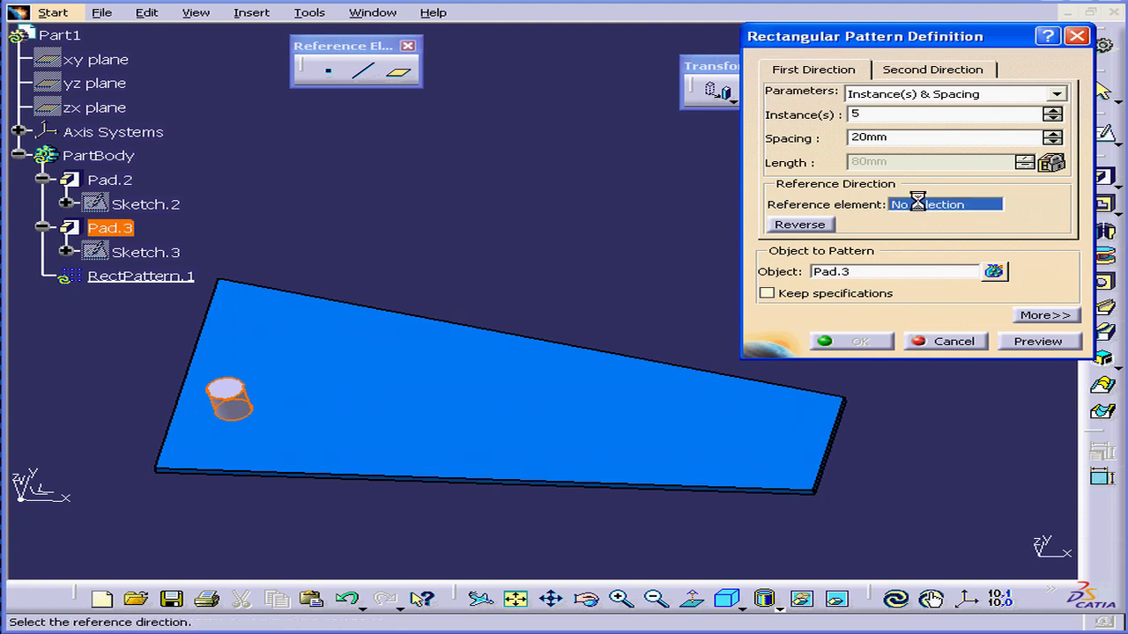
pyautogui.click(423, 478)
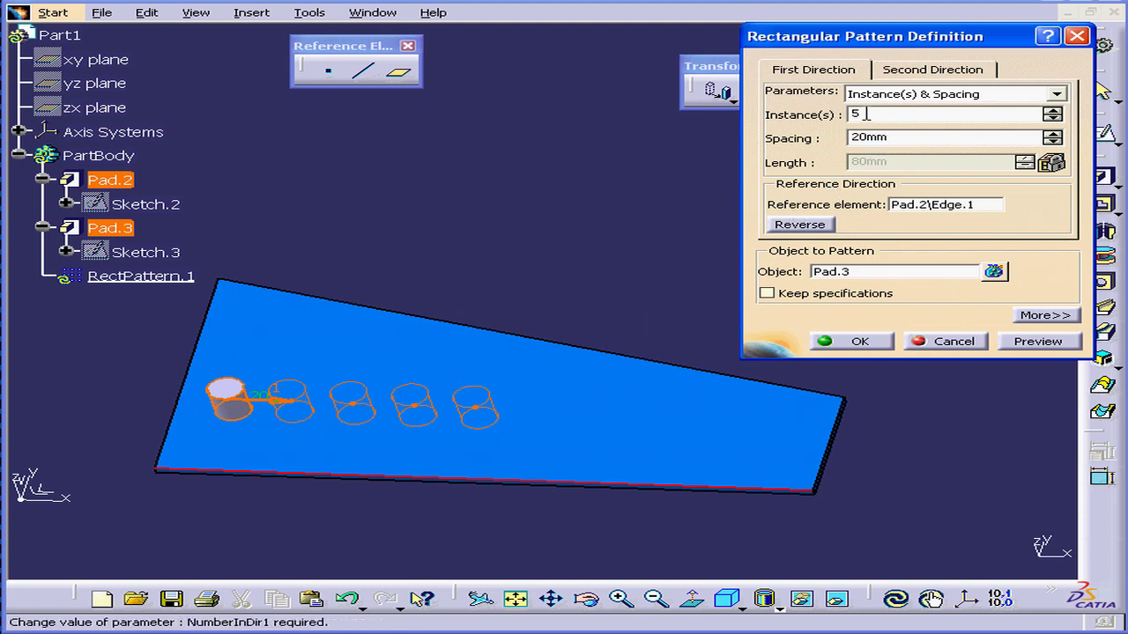
# Set the pattern's first direction to 7 instances with 15 mm spacing.
pyautogui.click(1055, 112)
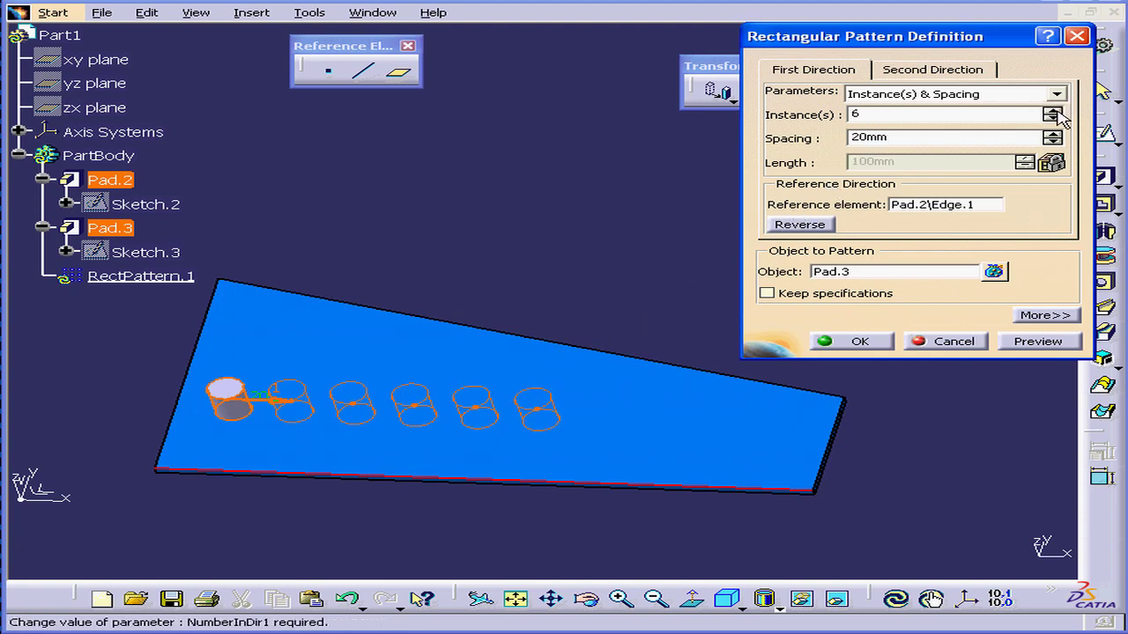
pyautogui.click(1055, 112)
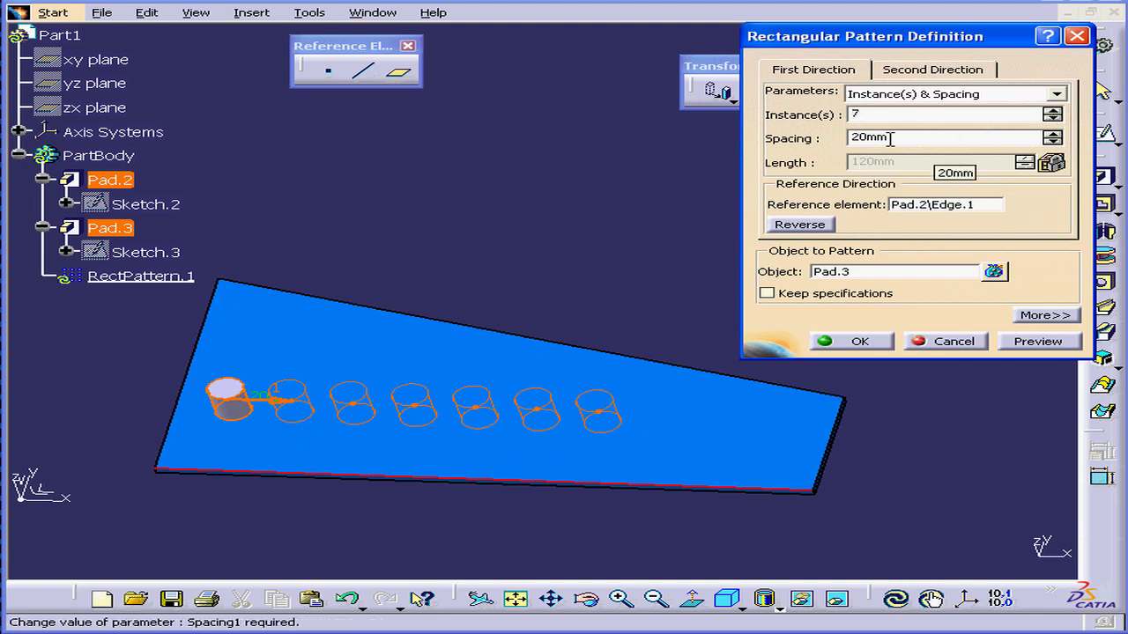
pyautogui.moveTo(890, 138); pyautogui.dragTo(803, 135)
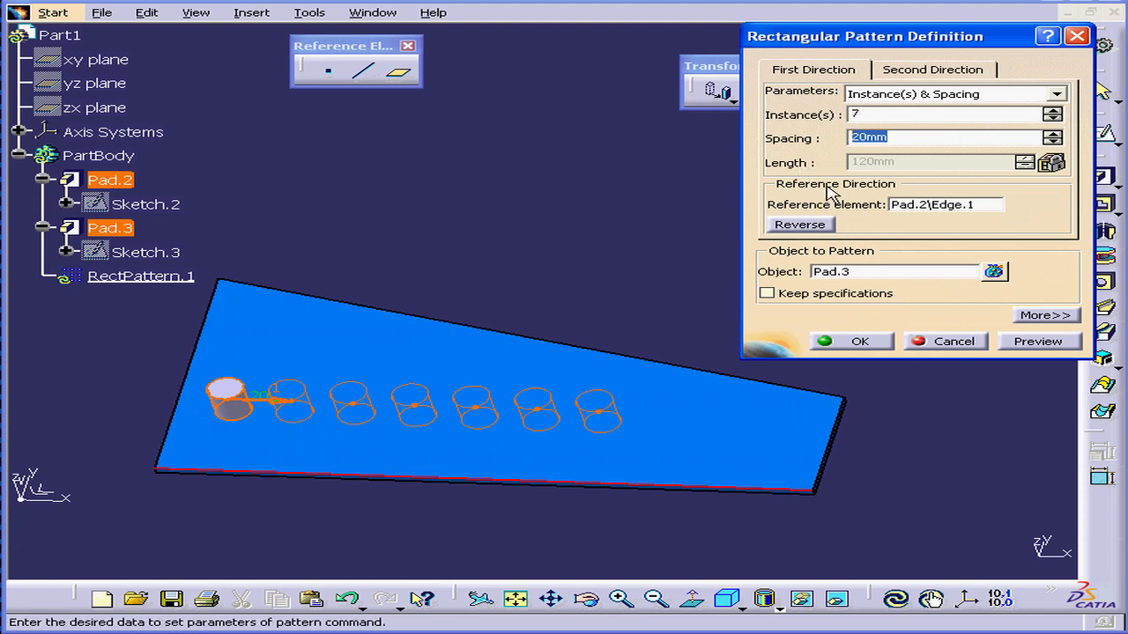
pyautogui.write('15')
pyautogui.press('Return')
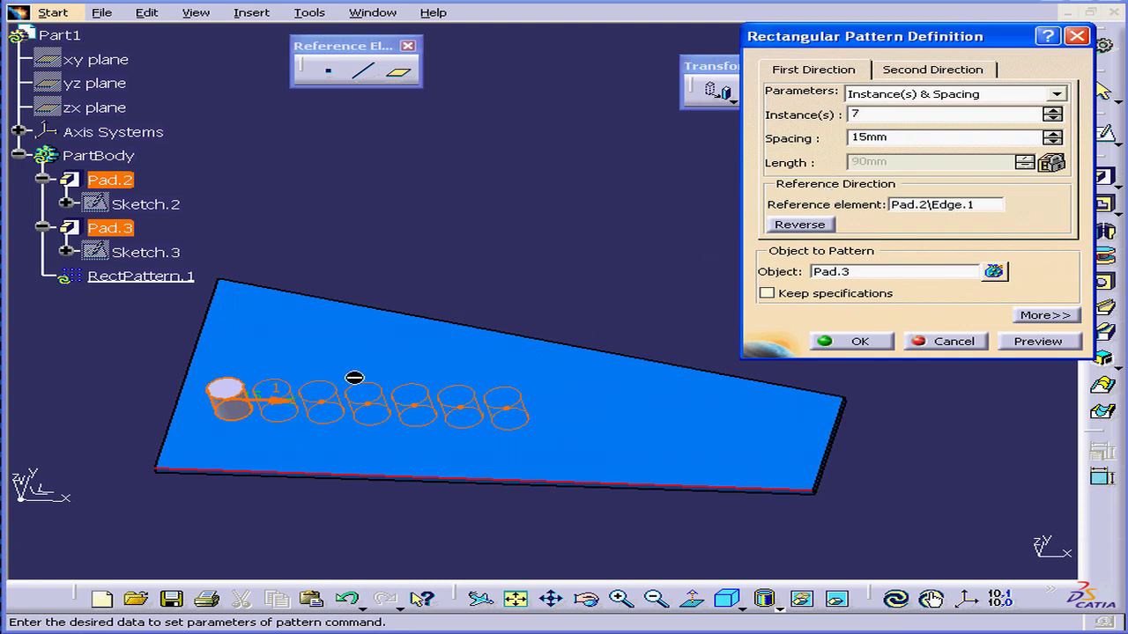
# Exclude the second and fourth cylinders from the pattern row and preview the result.
pyautogui.click(276, 402)
pyautogui.click(275, 401)
pyautogui.click(276, 402)
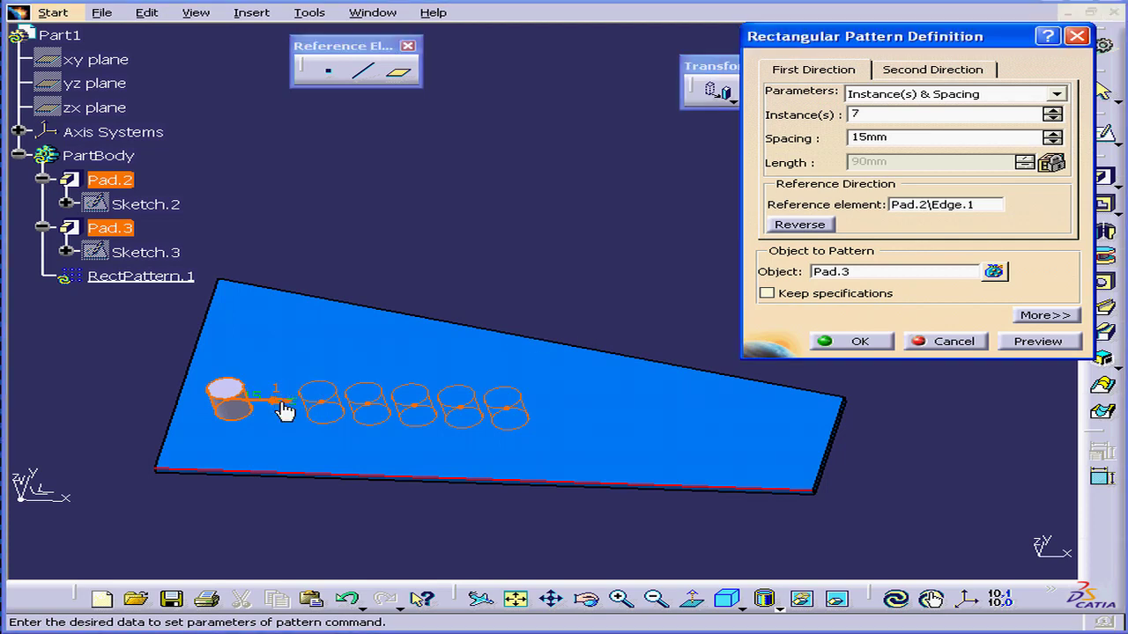
pyautogui.click(280, 404)
pyautogui.click(819, 227)
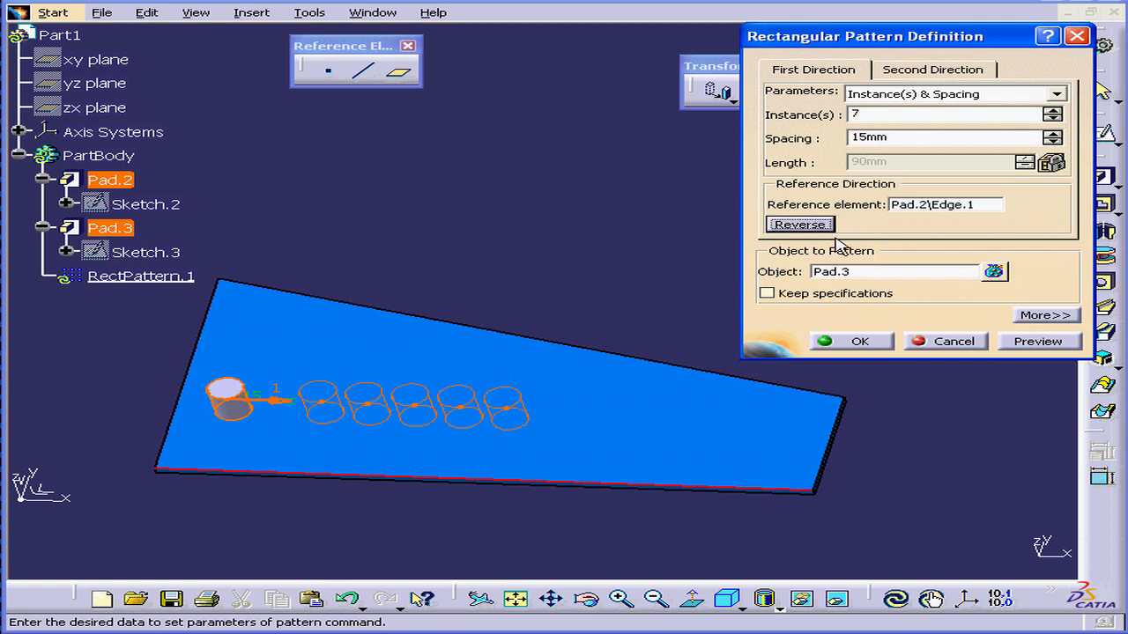
pyautogui.click(1035, 342)
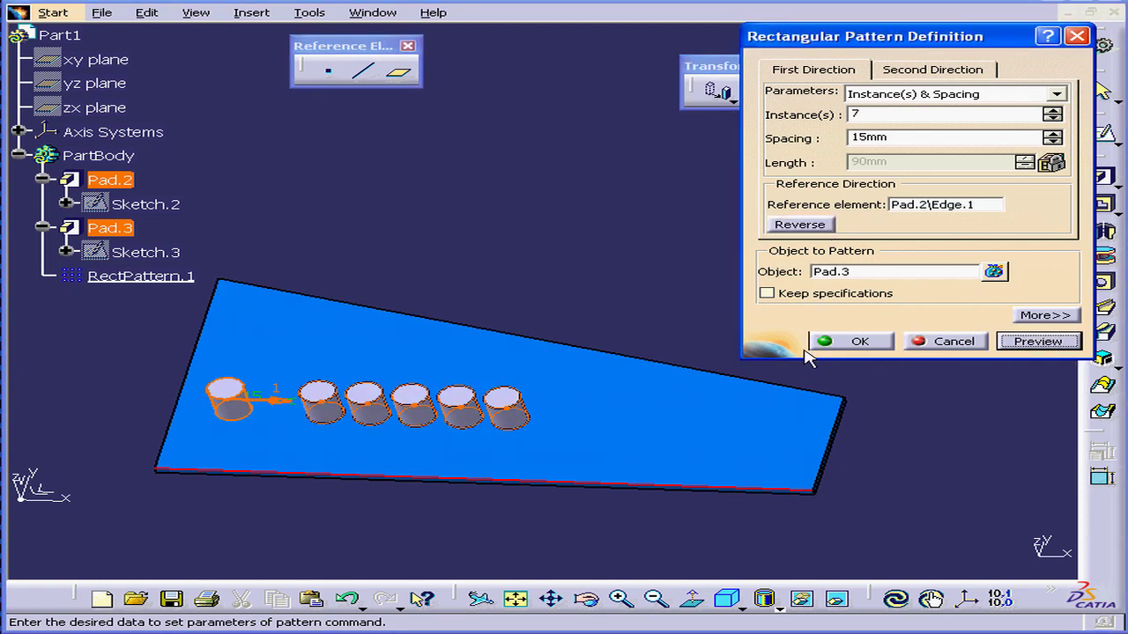
pyautogui.click(367, 406)
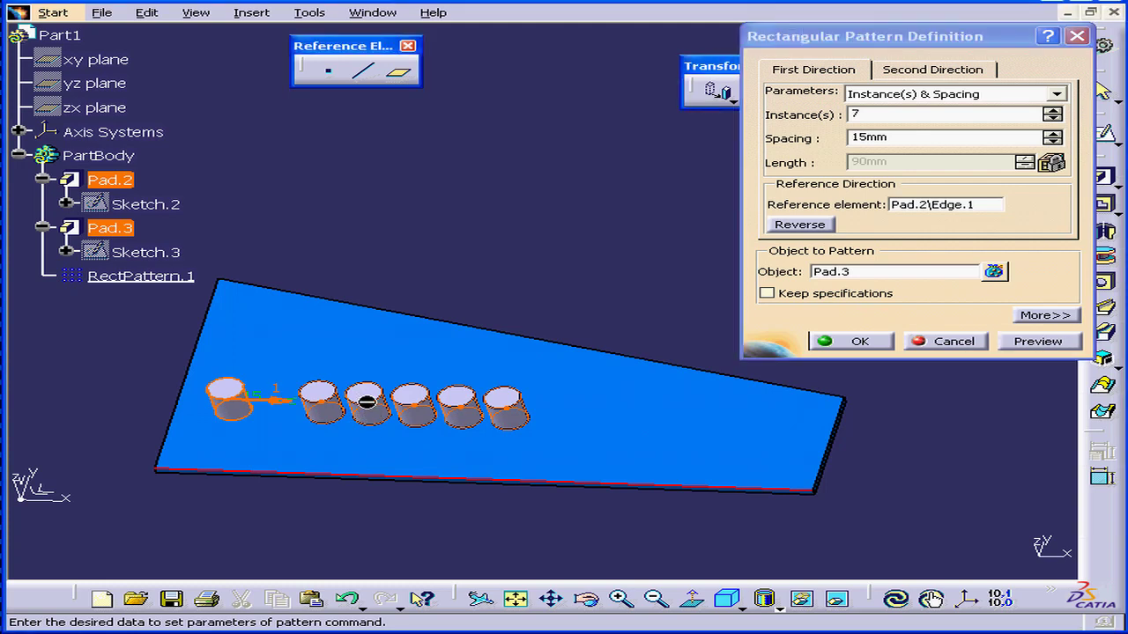
pyautogui.click(368, 403)
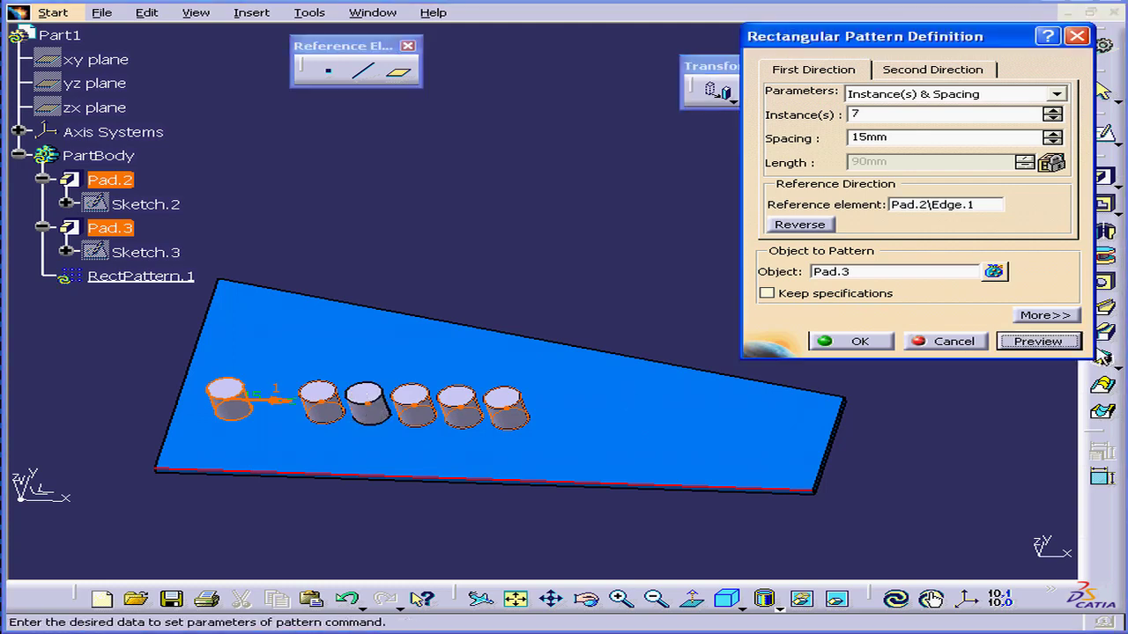
pyautogui.click(1048, 341)
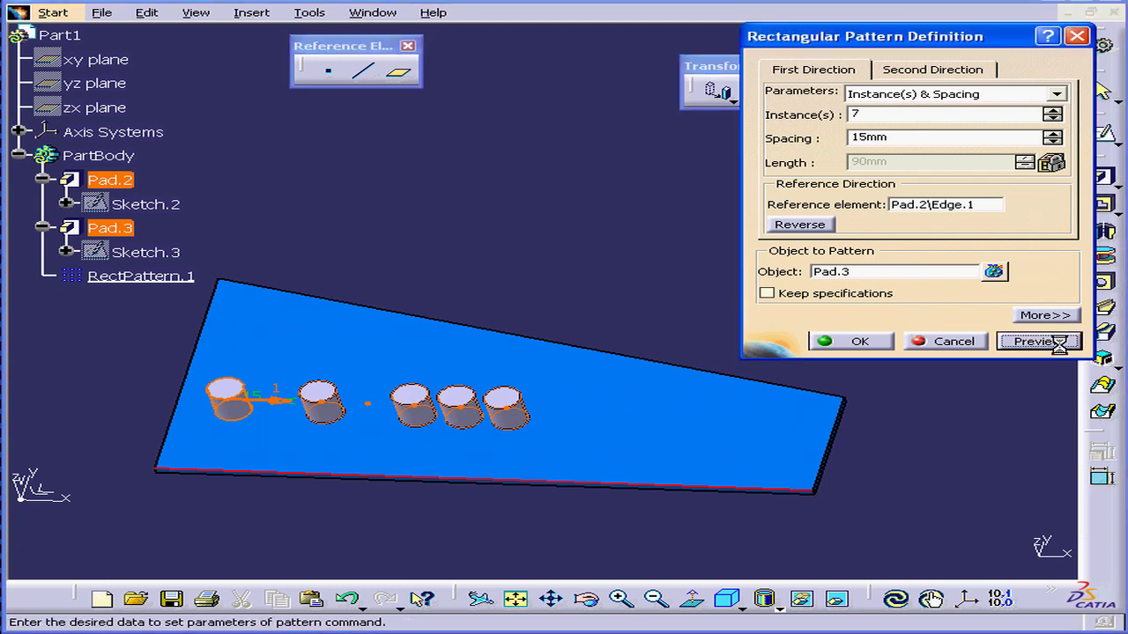
# Restore the skipped second and fourth cylinders and finish the rectangular pattern.
pyautogui.click(276, 407)
pyautogui.click(1025, 341)
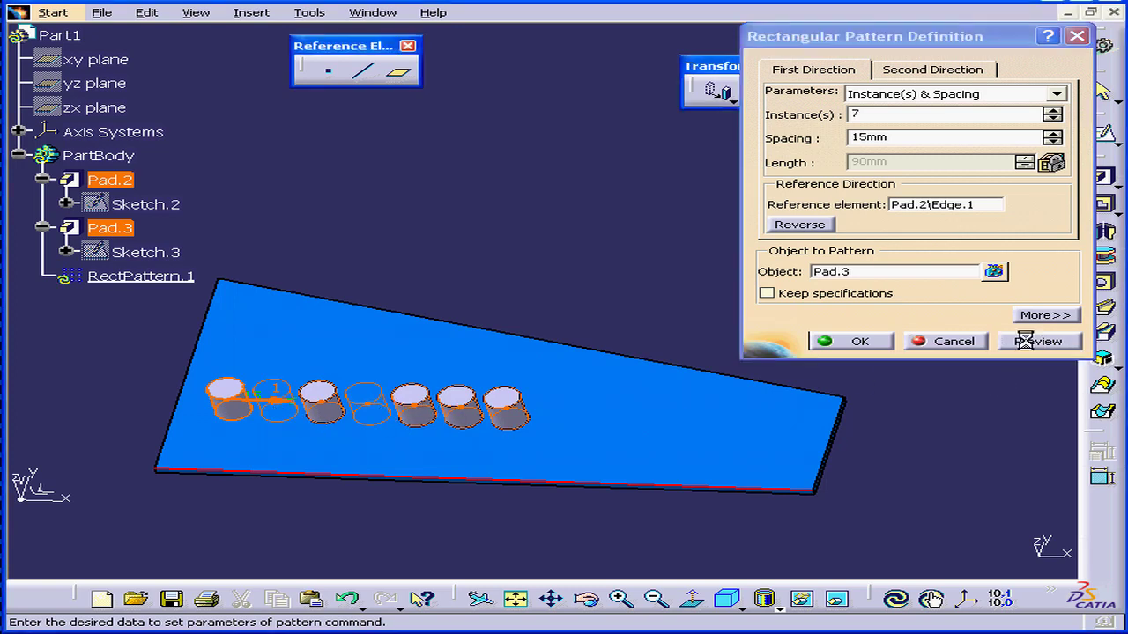
pyautogui.click(828, 343)
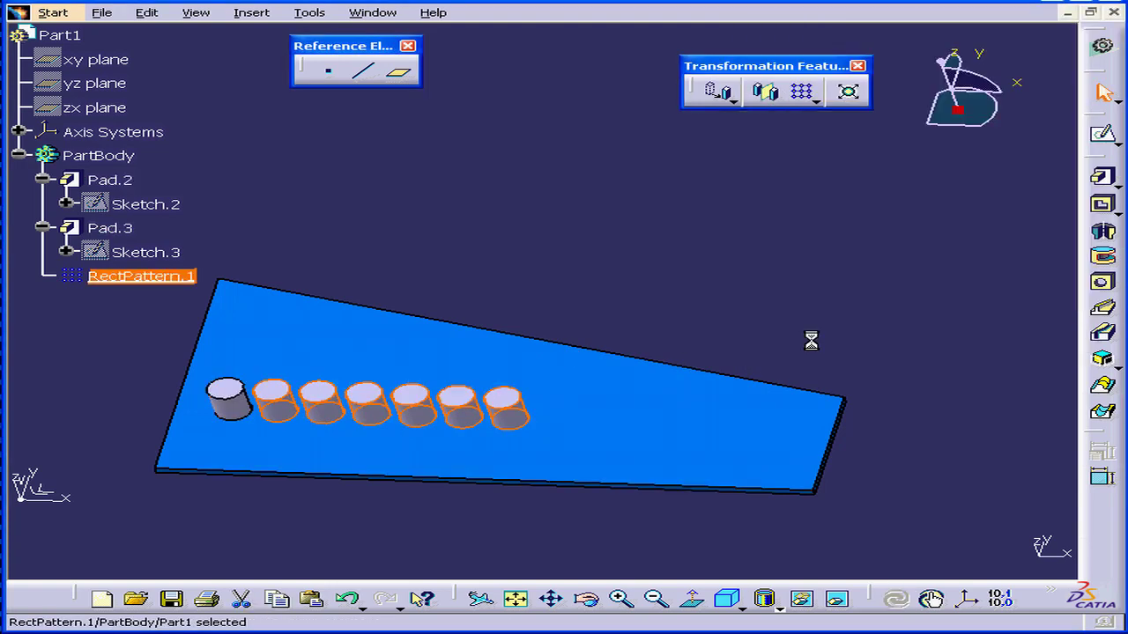
# Create a second rectangular pattern repeating RectPattern.1 along the plate's wide end edge, reversed, with 3 instances at 15 mm spacing.
pyautogui.click(801, 91)
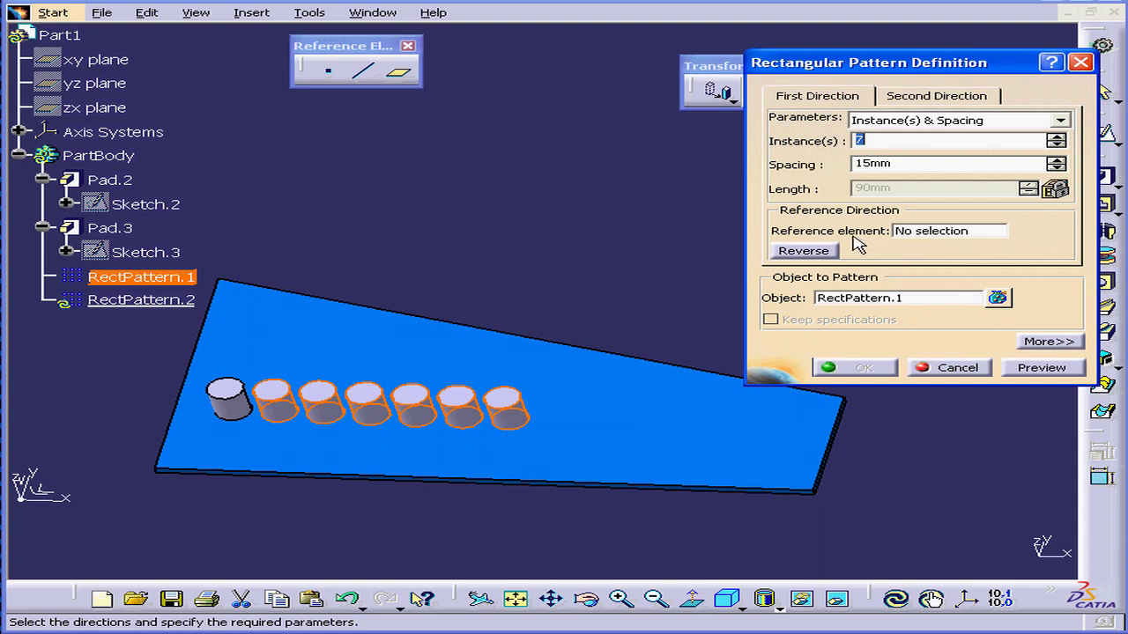
pyautogui.click(927, 233)
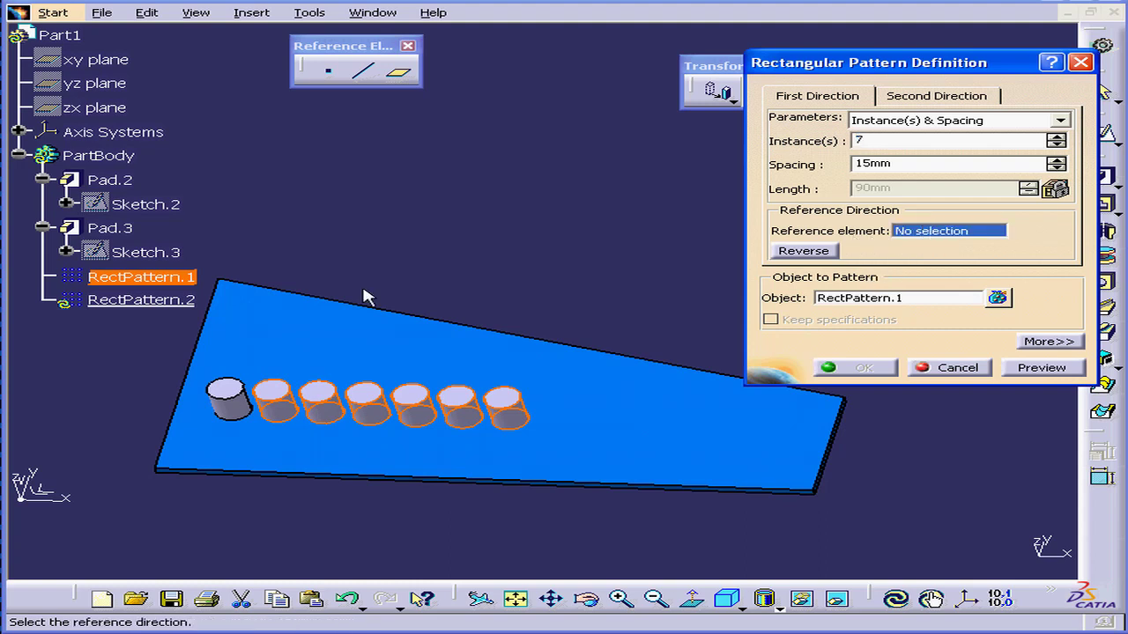
pyautogui.click(212, 345)
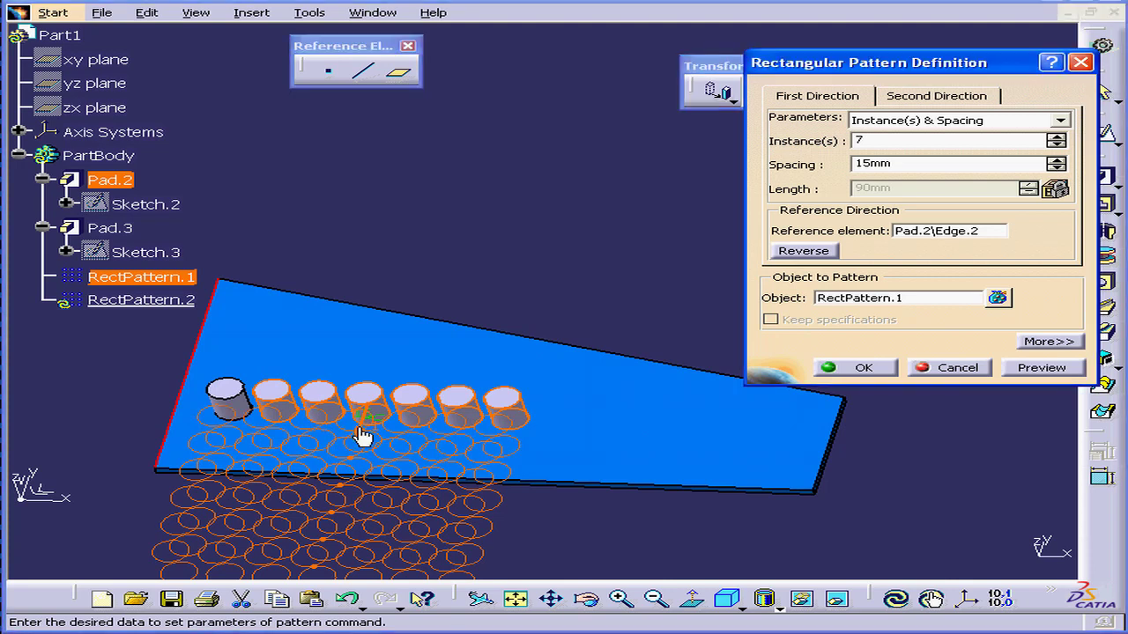
pyautogui.click(801, 252)
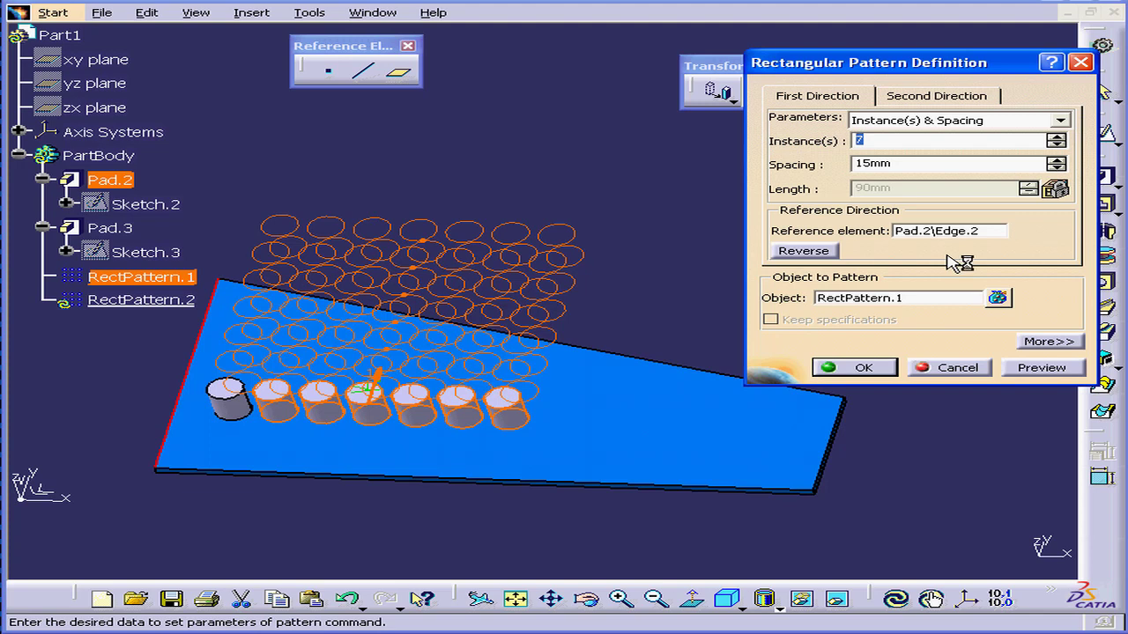
pyautogui.press('Tab')
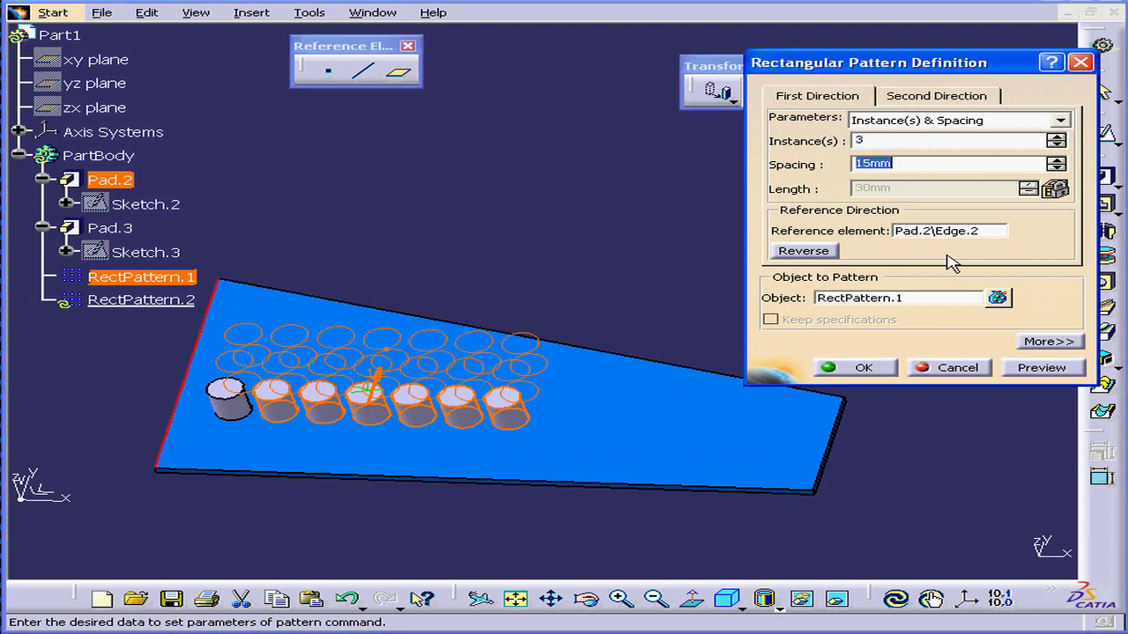
pyautogui.click(1063, 370)
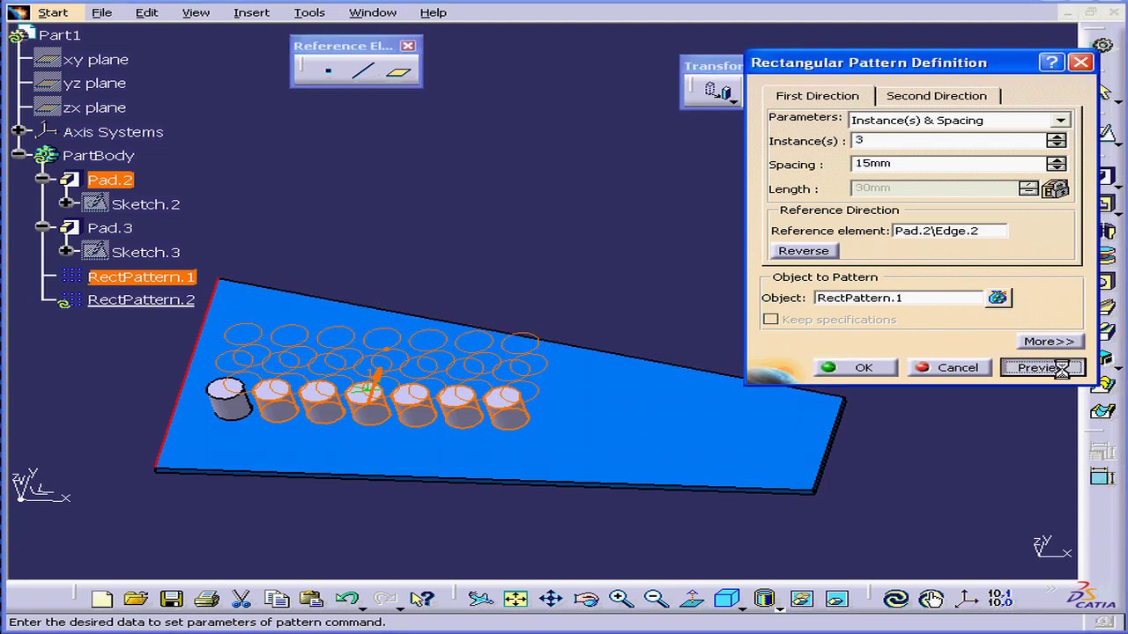
pyautogui.click(888, 374)
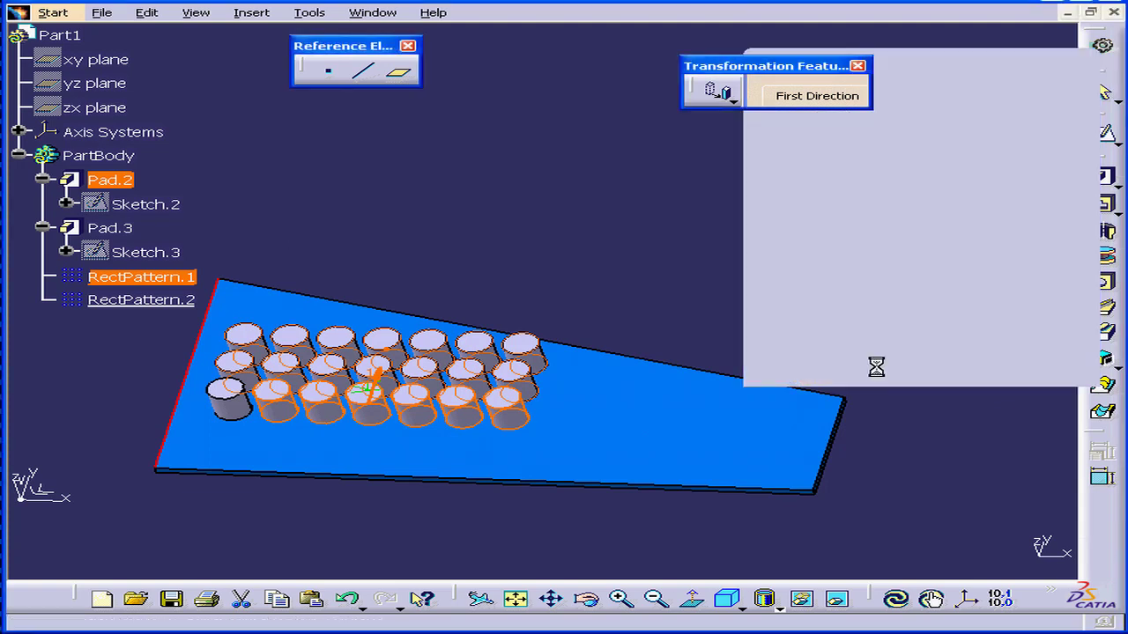
pyautogui.click(132, 370)
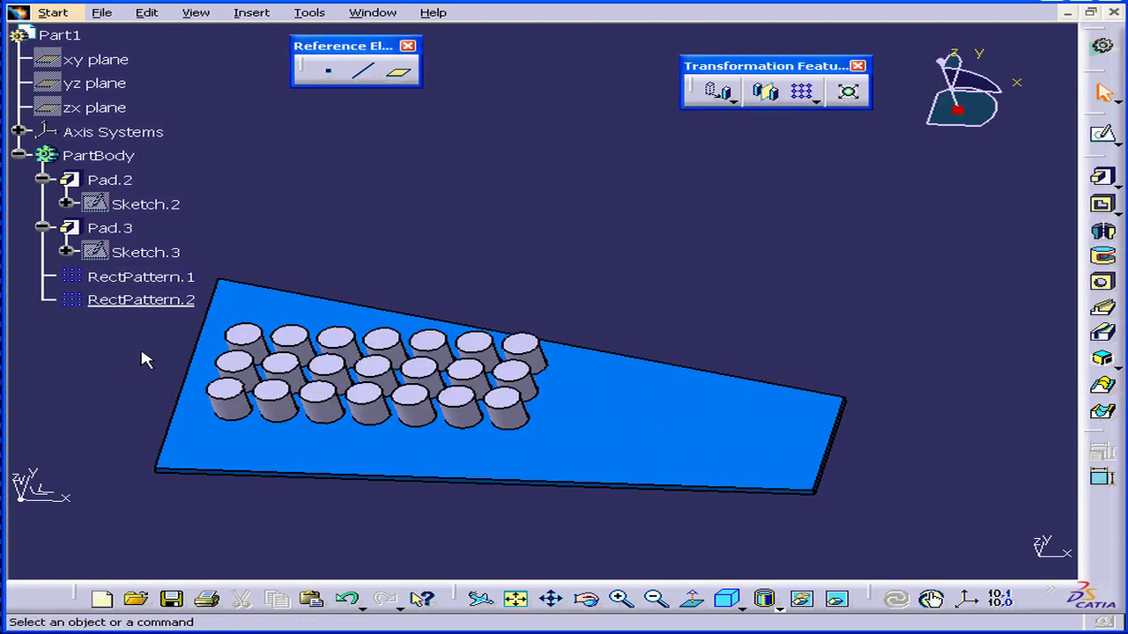
# Delete the second rectangular pattern, RectPattern.2.
pyautogui.rightClick(125, 300)
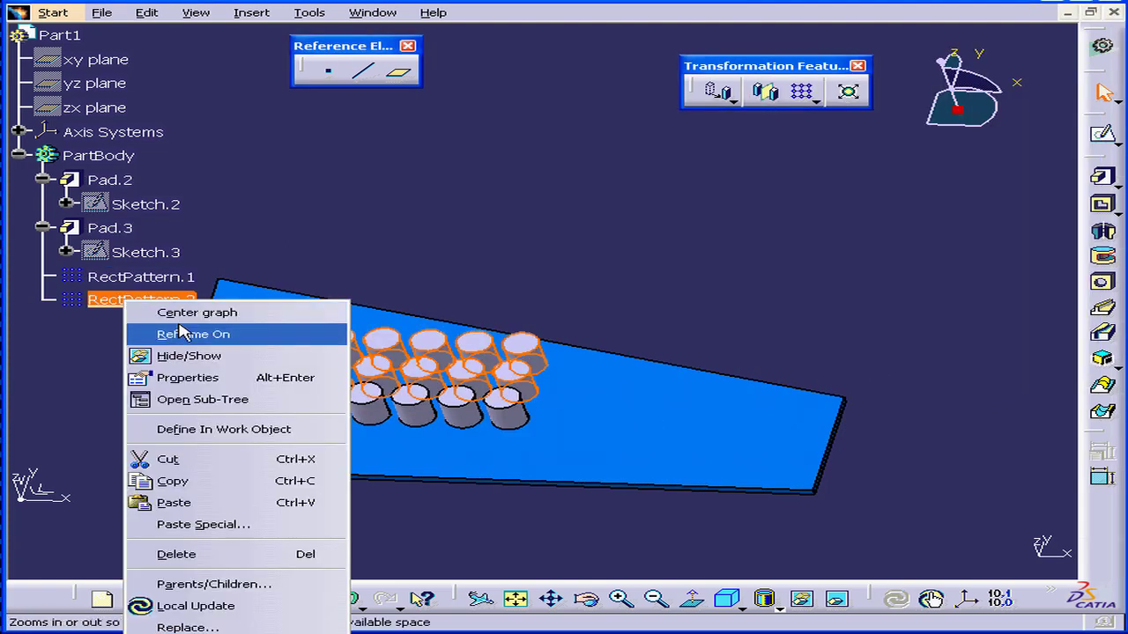
pyautogui.click(176, 554)
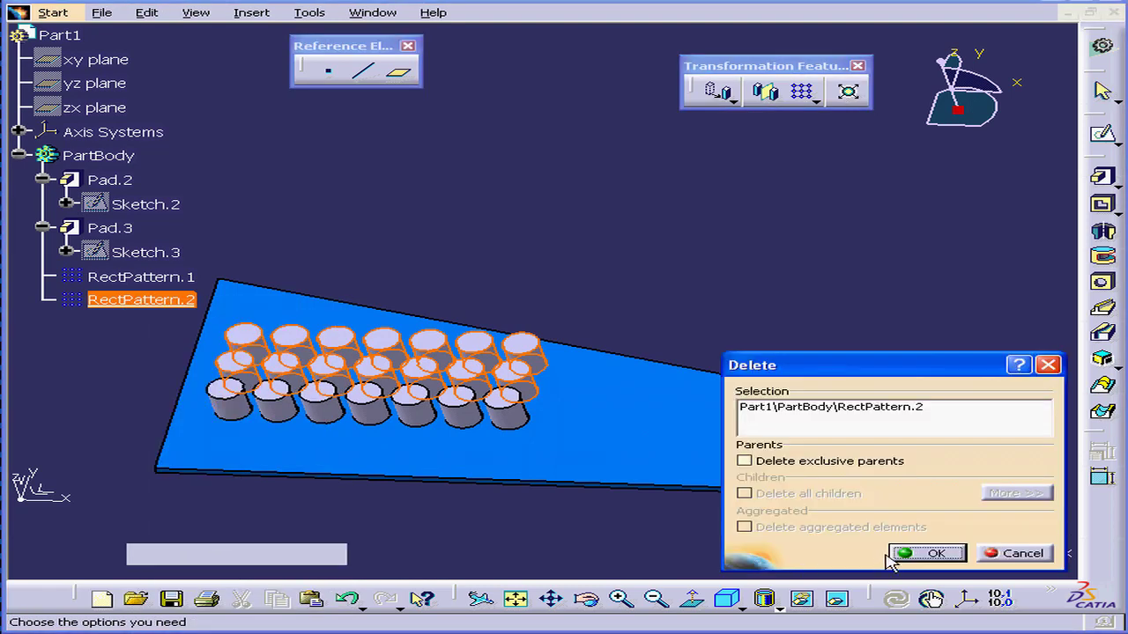
pyautogui.click(929, 554)
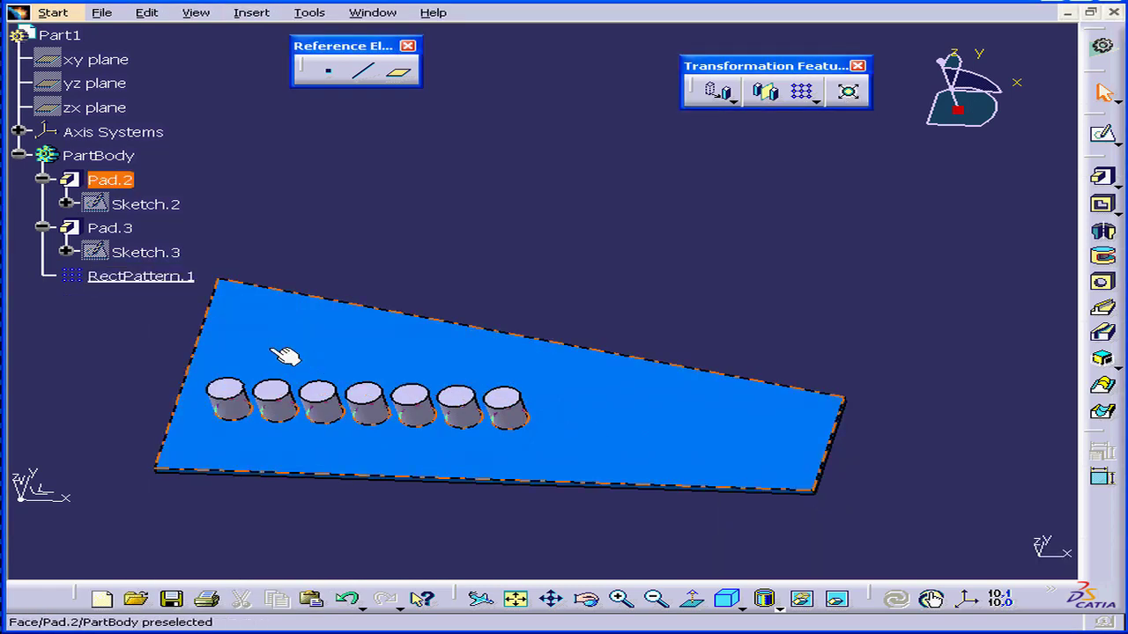
# Add a second direction to RectPattern.1 along the plate's wide end edge, reversed, with 3 instances at 20 mm, and preview it.
pyautogui.doubleClick(141, 277)
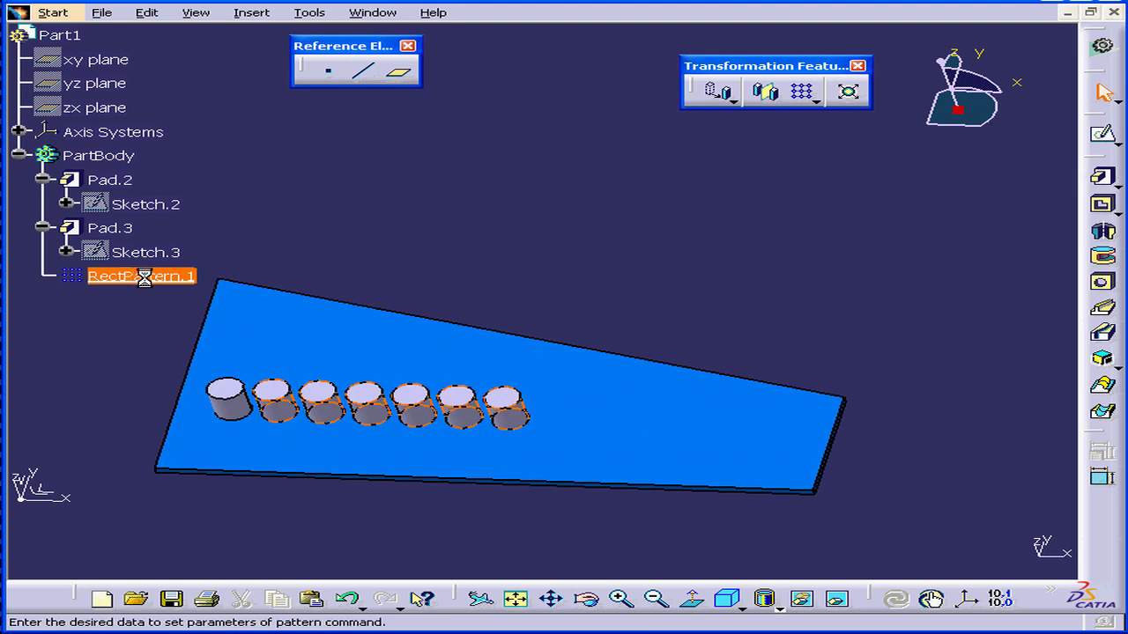
pyautogui.moveTo(921, 69); pyautogui.dragTo(864, 146)
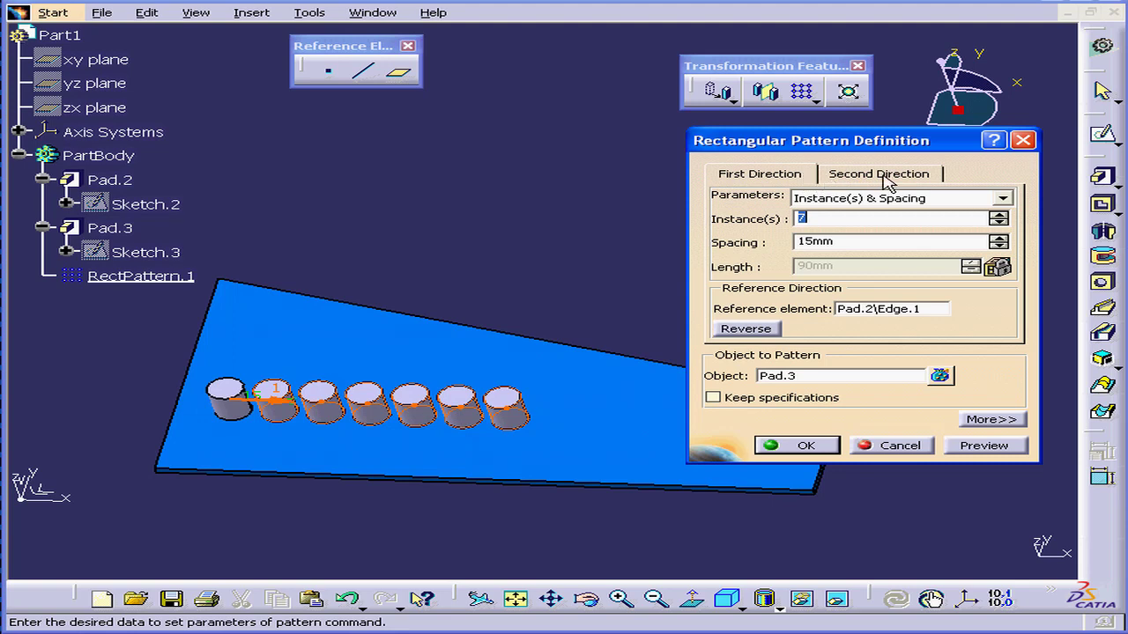
pyautogui.click(881, 174)
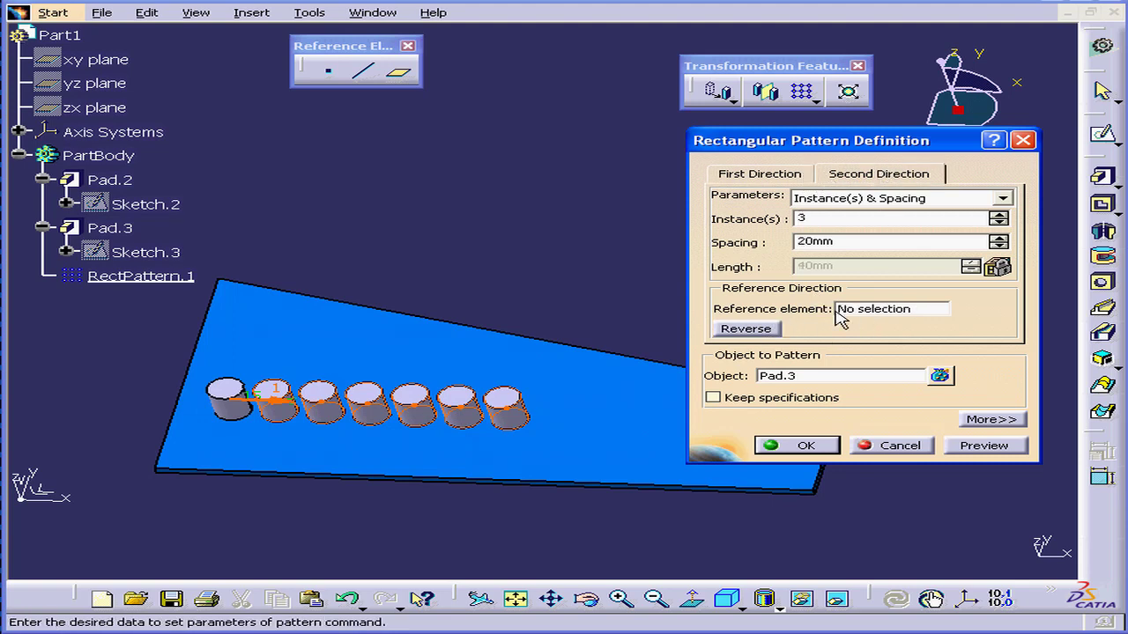
pyautogui.click(879, 310)
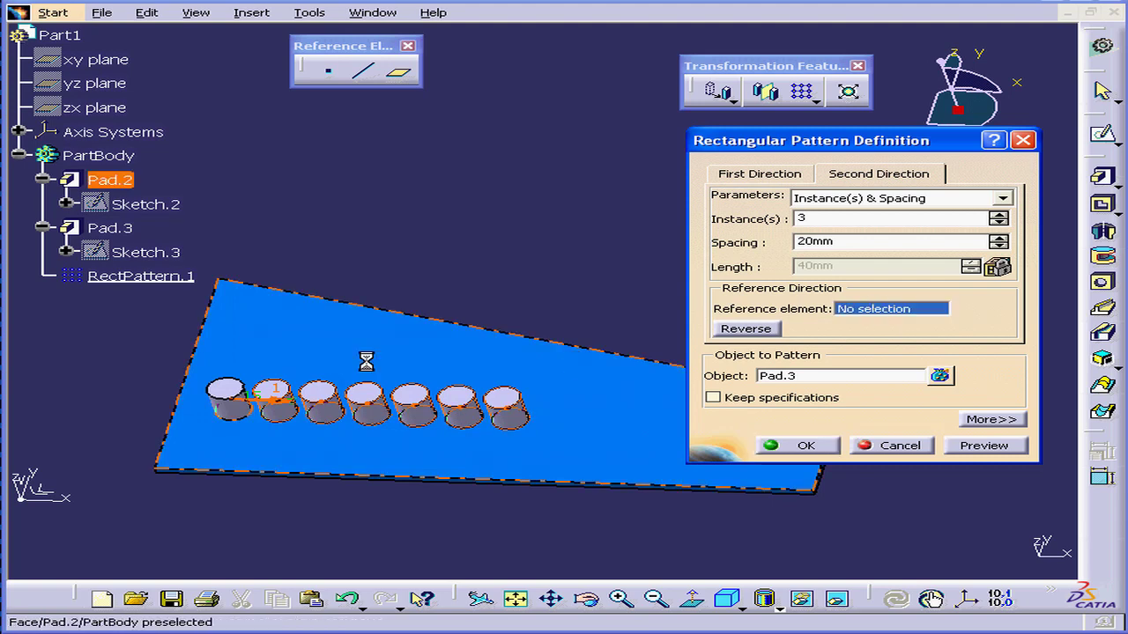
pyautogui.click(198, 348)
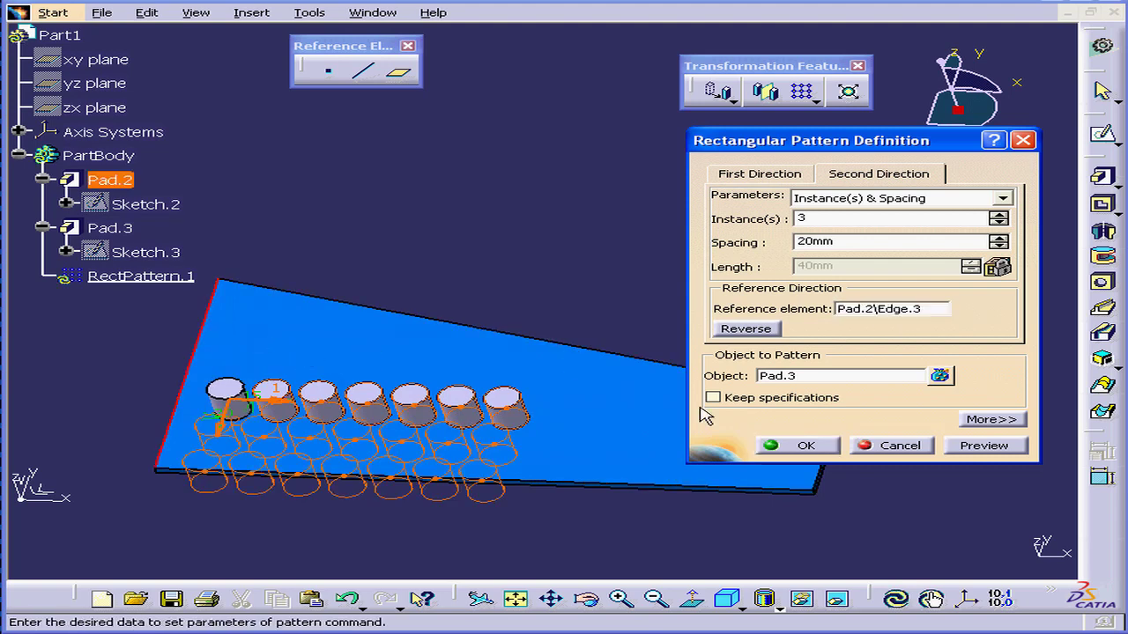
pyautogui.click(747, 328)
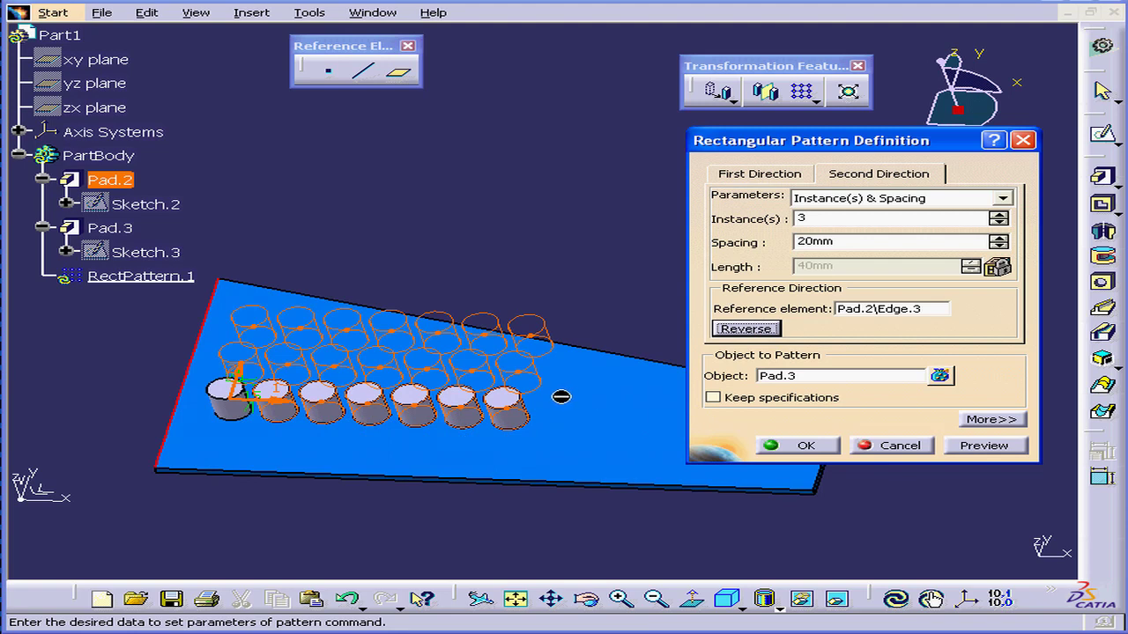
pyautogui.click(984, 445)
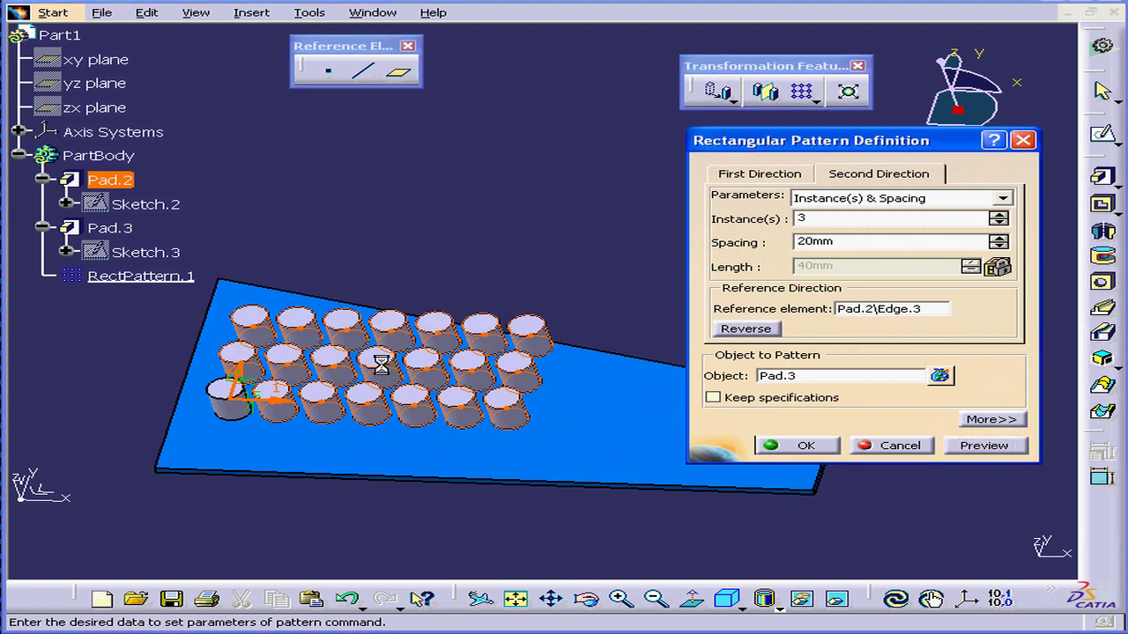
# Skip the third and fifth cylinders in the far row of the pattern and preview the result.
pyautogui.click(433, 325)
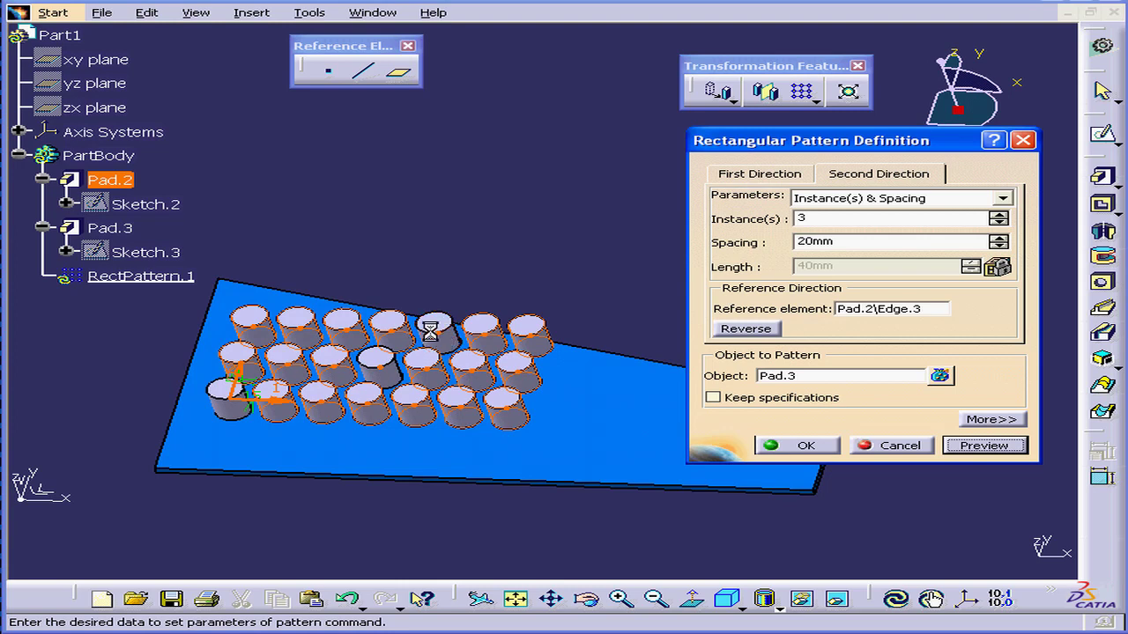
pyautogui.click(349, 337)
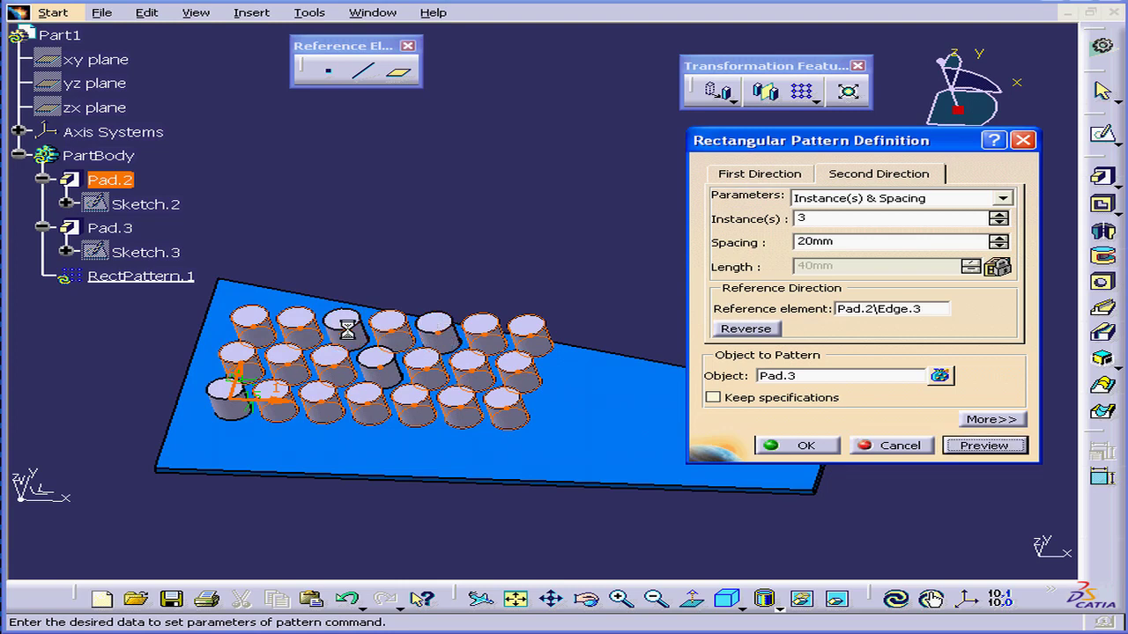
pyautogui.click(986, 449)
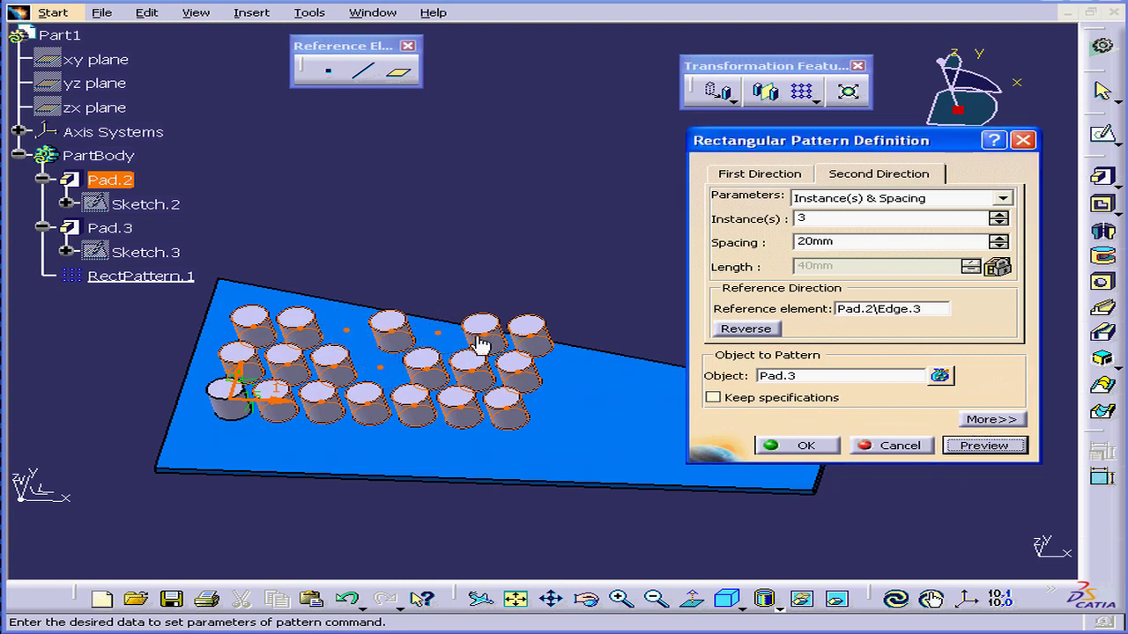
# Restore the three skipped cylinders in the middle and far rows, preview, and finish the rectangular pattern.
pyautogui.click(438, 331)
pyautogui.click(380, 369)
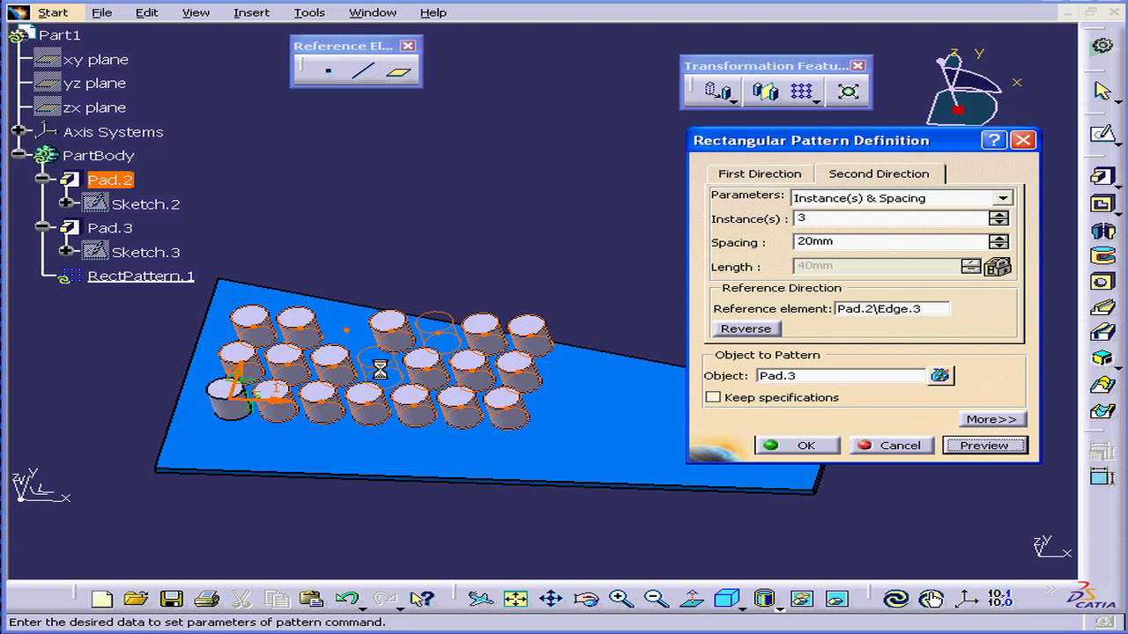
pyautogui.click(348, 329)
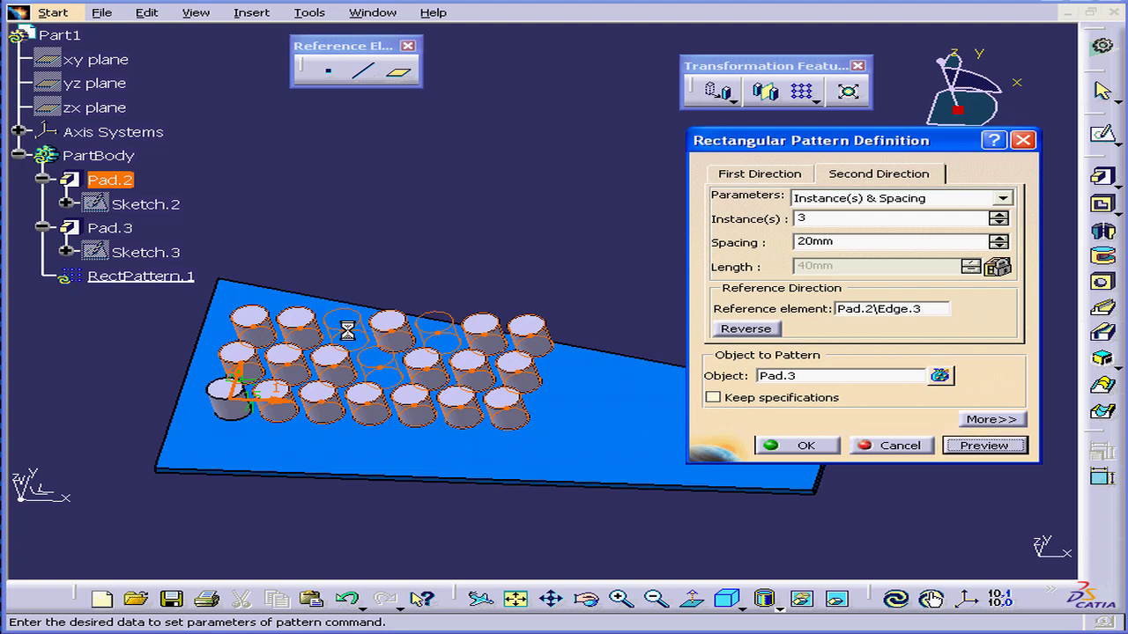
pyautogui.click(987, 447)
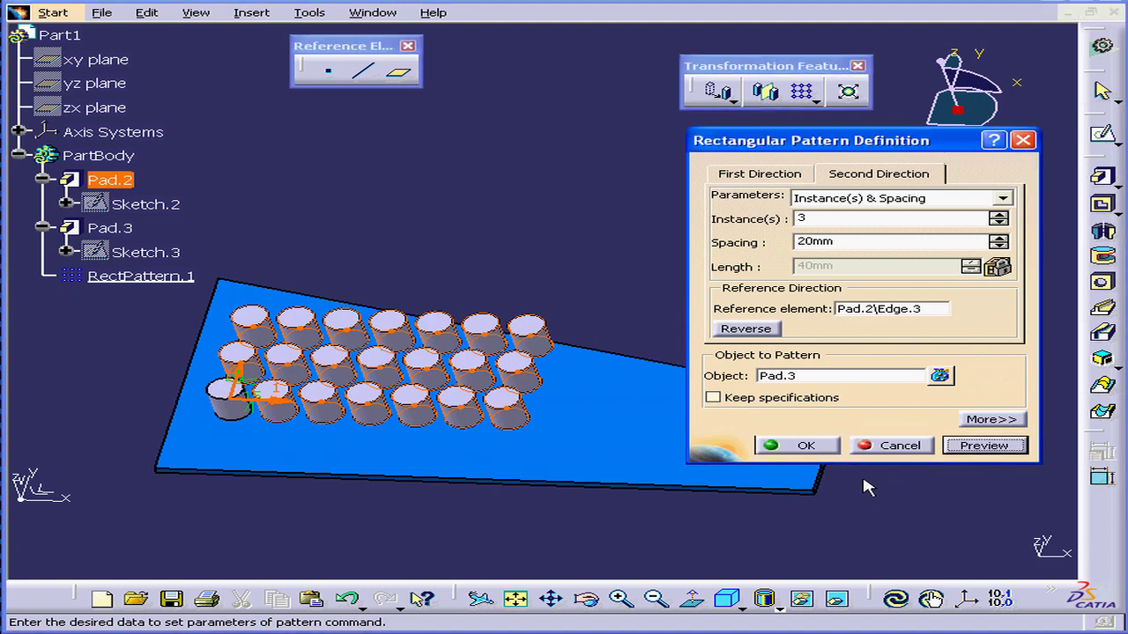
pyautogui.click(806, 445)
pyautogui.click(628, 284)
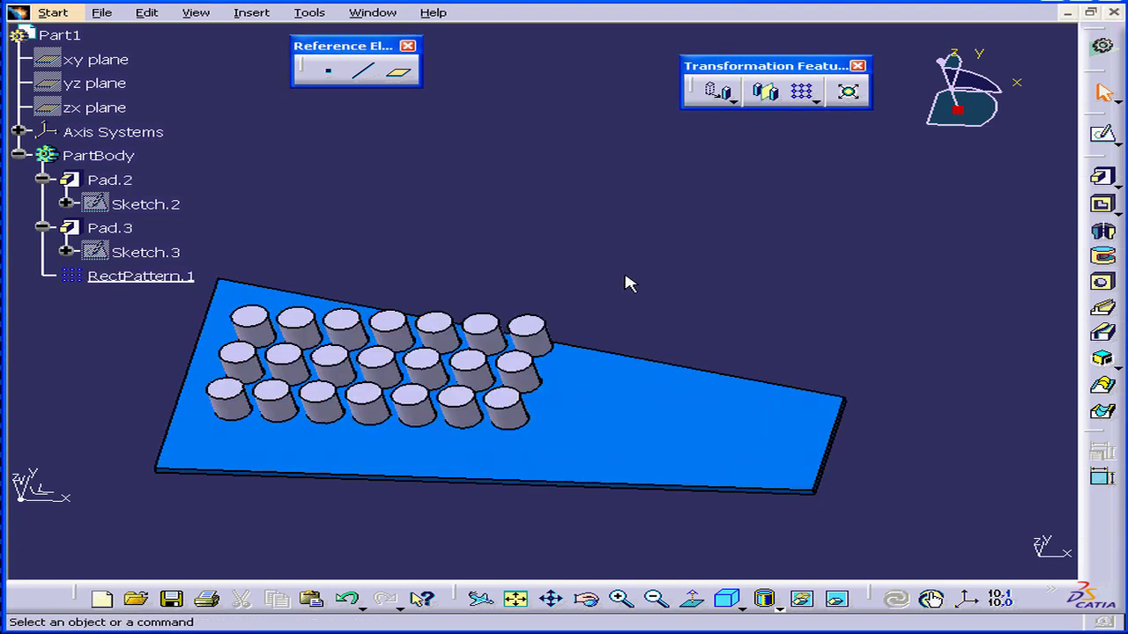
# Reopen RectPattern.1 with its extended options, set the pattern's rotation angle to 15 degrees, and preview it.
pyautogui.doubleClick(145, 277)
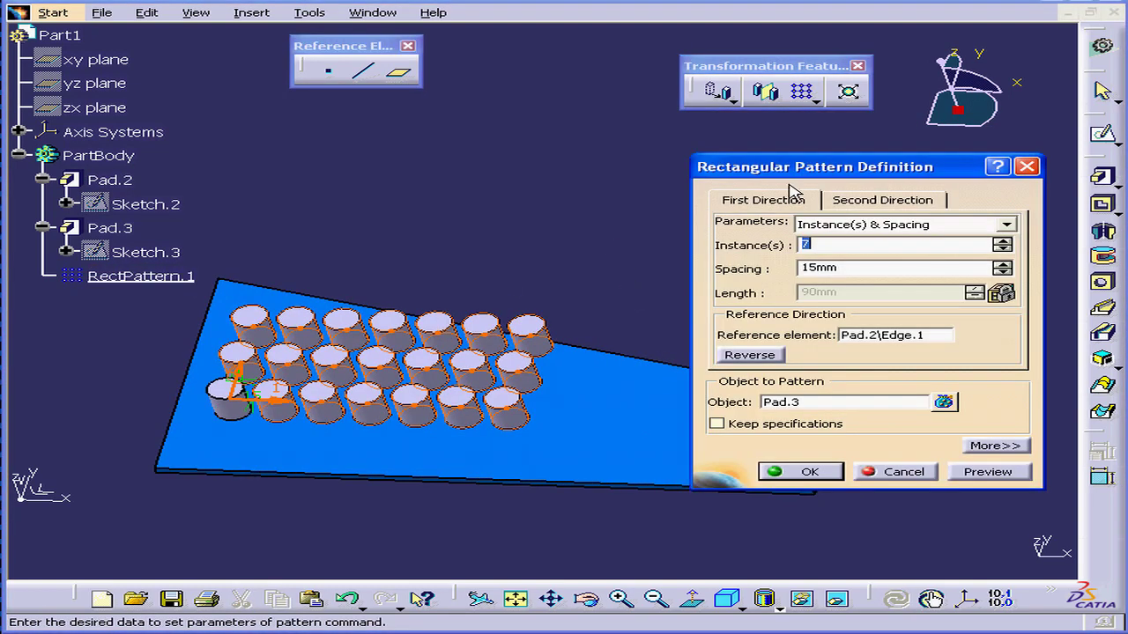
pyautogui.moveTo(790, 168); pyautogui.dragTo(741, 130)
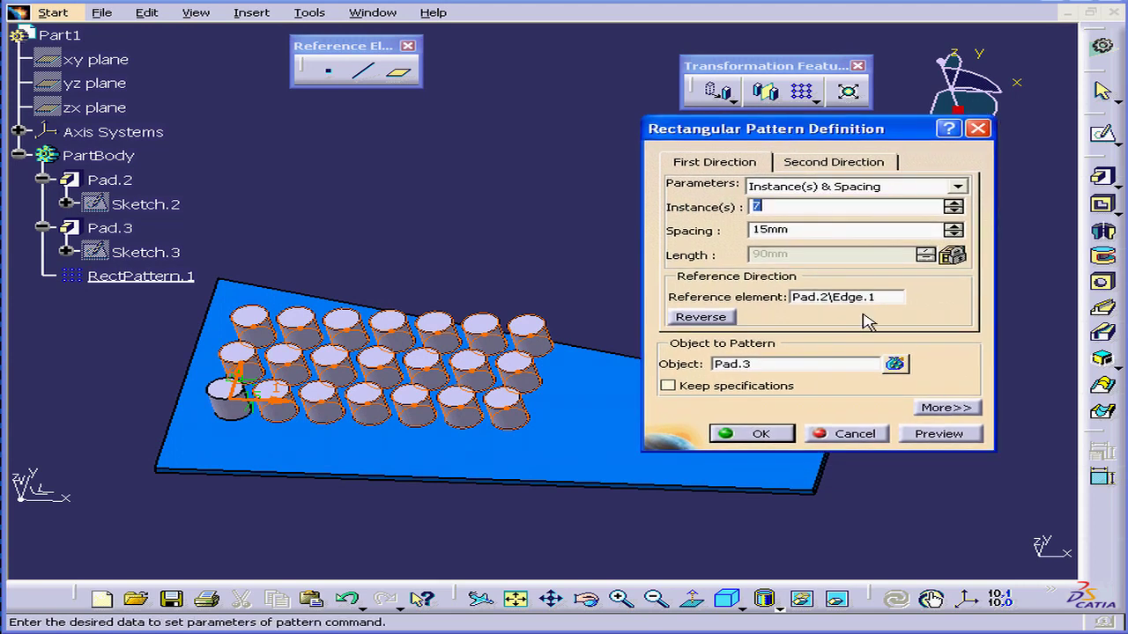
pyautogui.click(960, 408)
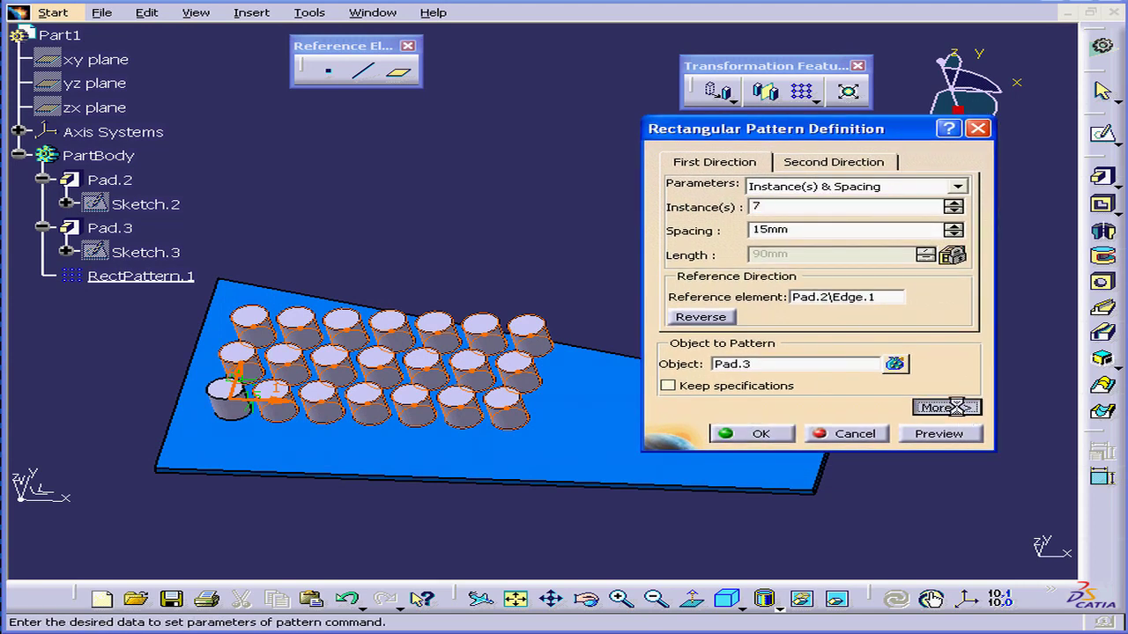
pyautogui.moveTo(994, 162); pyautogui.dragTo(819, 32)
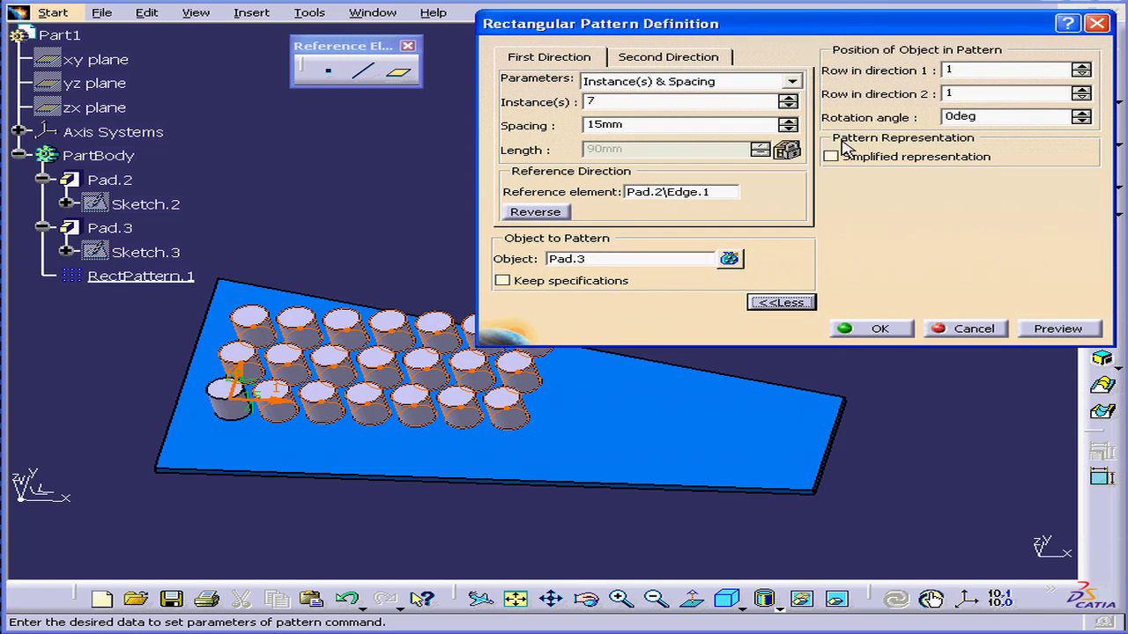
pyautogui.click(1081, 114)
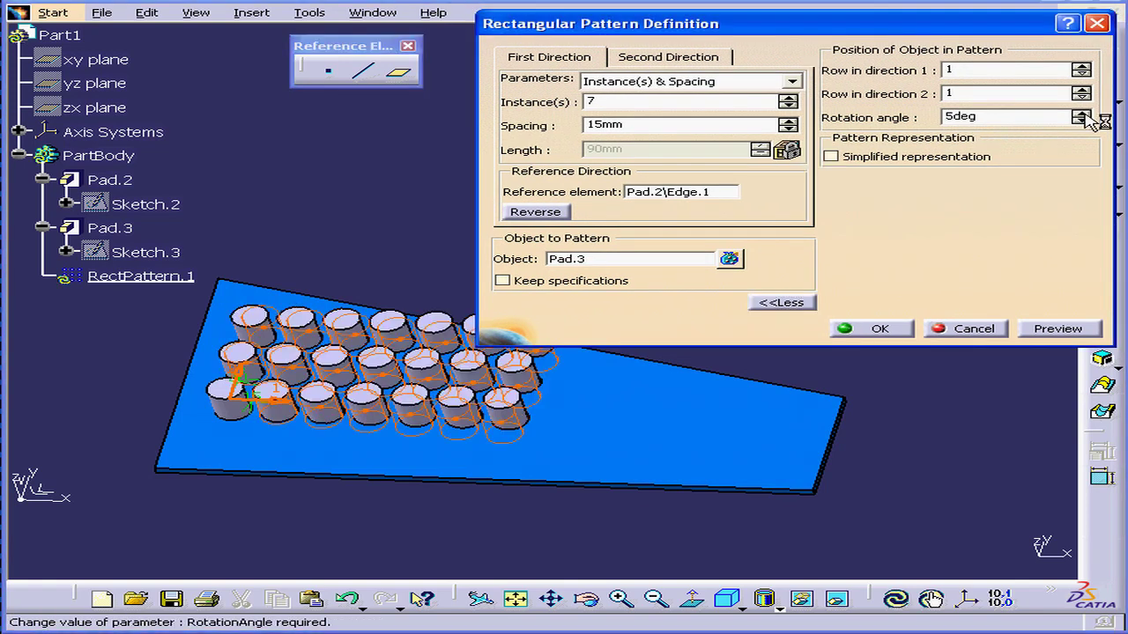
pyautogui.click(1083, 114)
pyautogui.click(1083, 114)
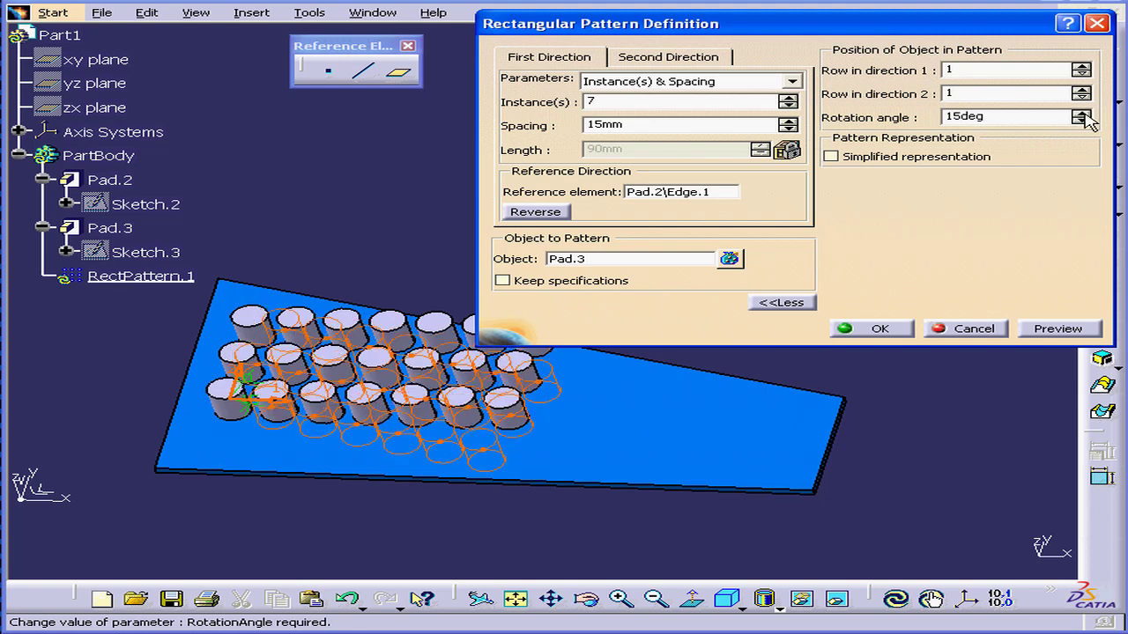
pyautogui.click(1061, 330)
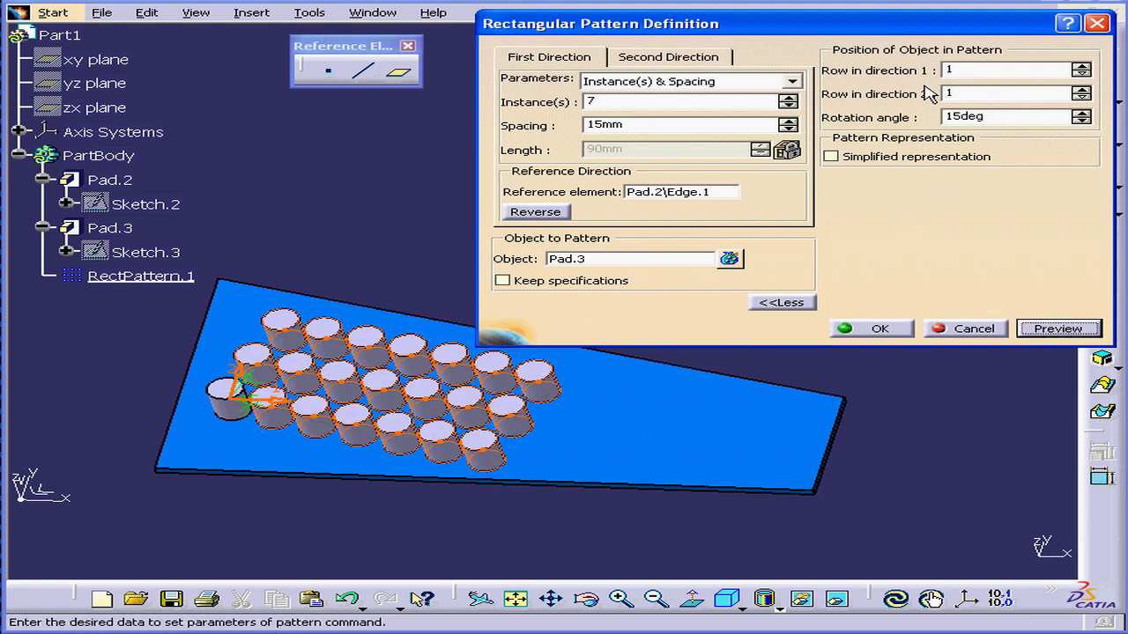
# Set the original pad's position to row 2 in both pattern directions and preview it.
pyautogui.click(1083, 67)
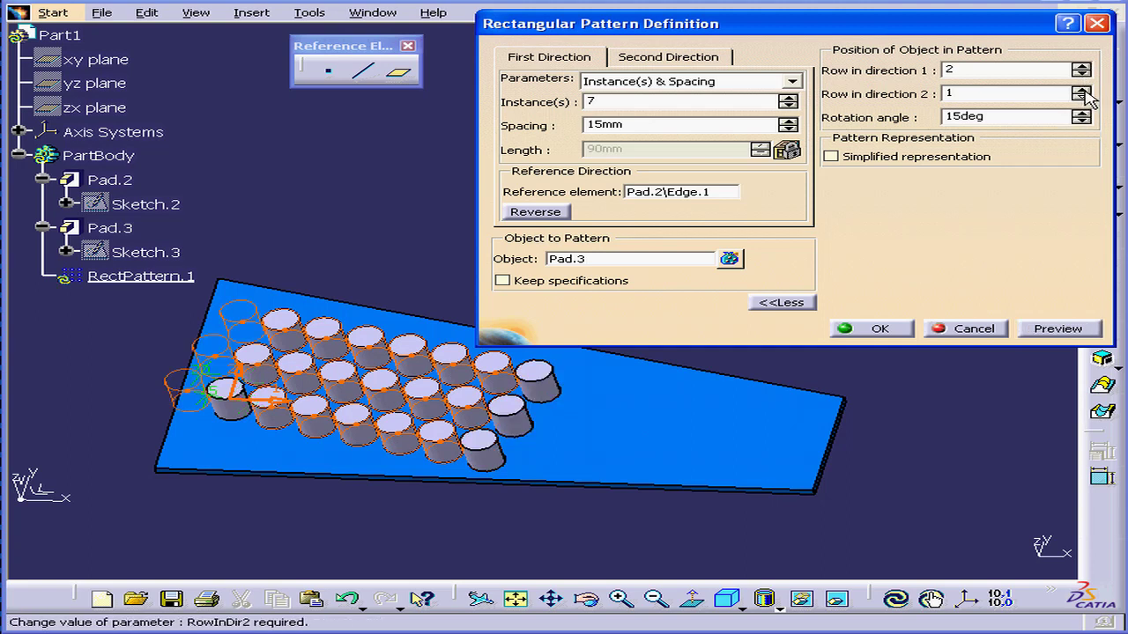
pyautogui.click(1082, 90)
pyautogui.click(1057, 329)
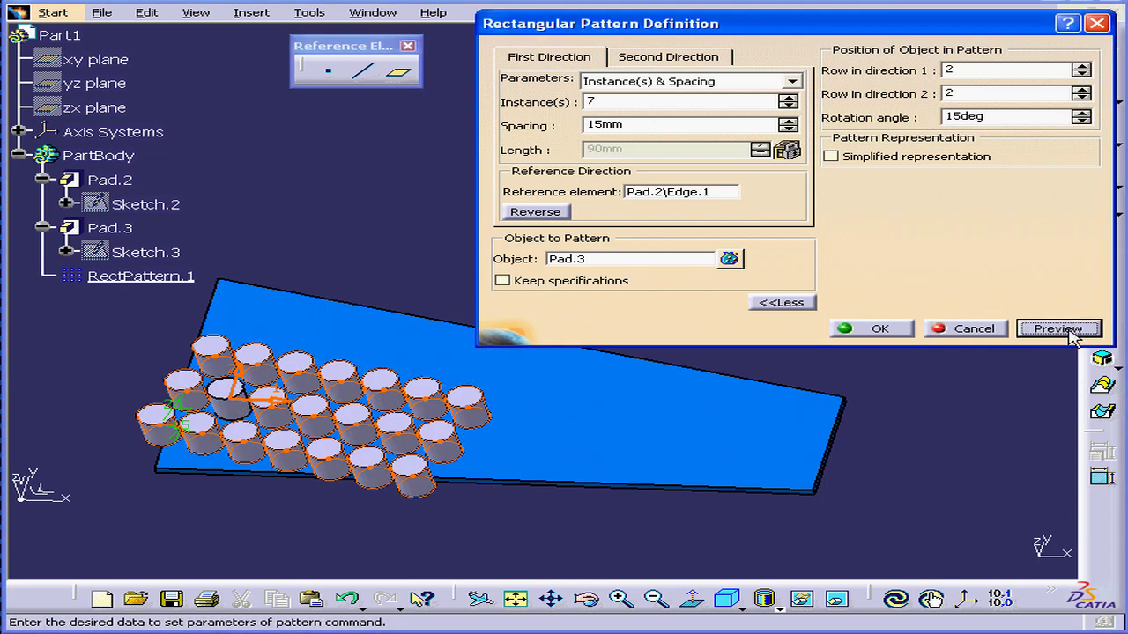
# Reset the pad's position to row 1 in both directions and the rotation angle to 0 degrees, then preview the pattern.
pyautogui.click(1083, 97)
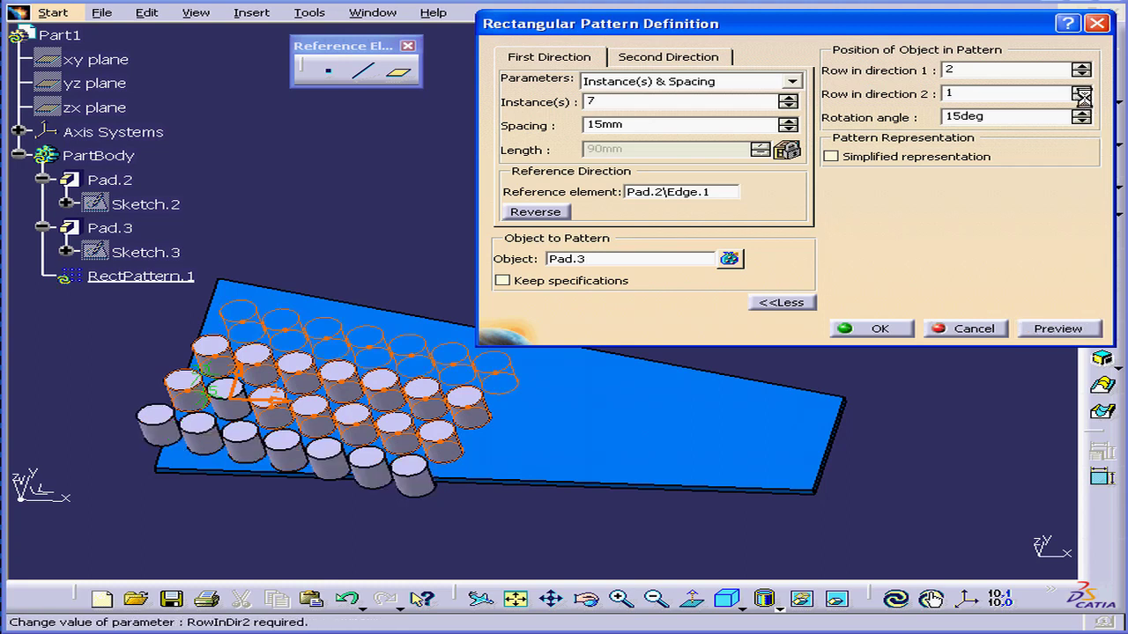
pyautogui.click(1082, 74)
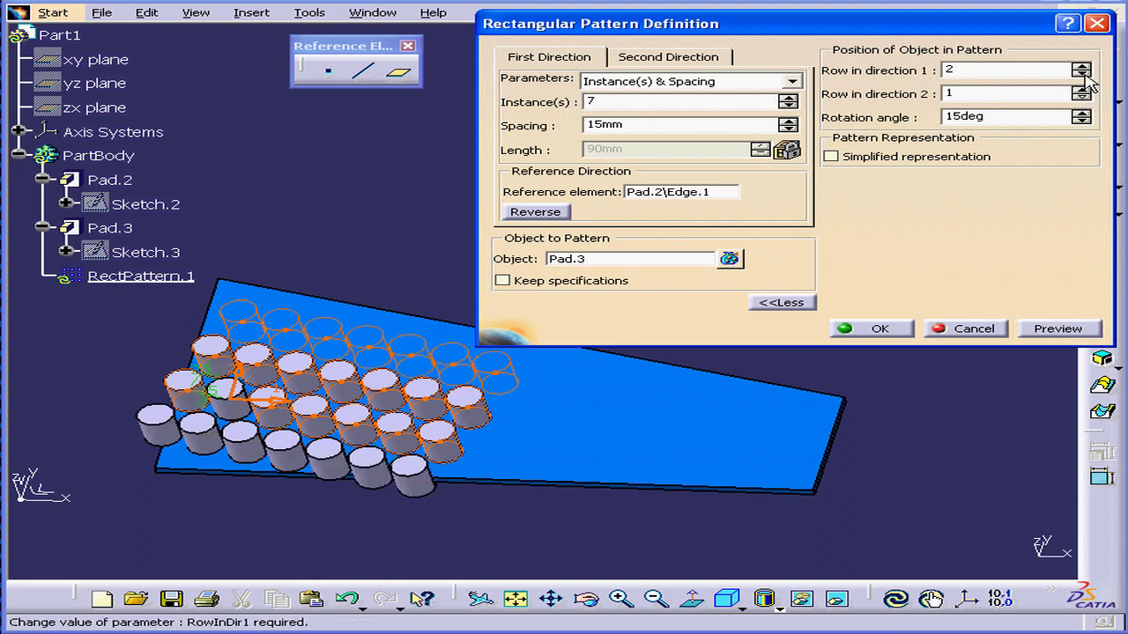
pyautogui.doubleClick(1016, 117)
pyautogui.write('0')
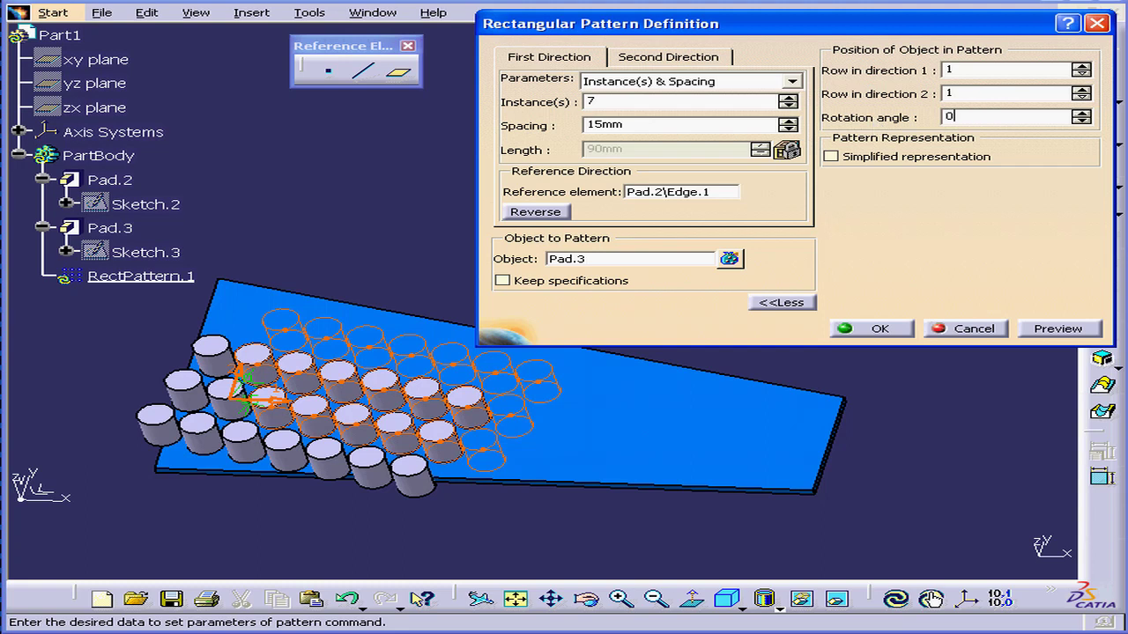
pyautogui.press('Tab')
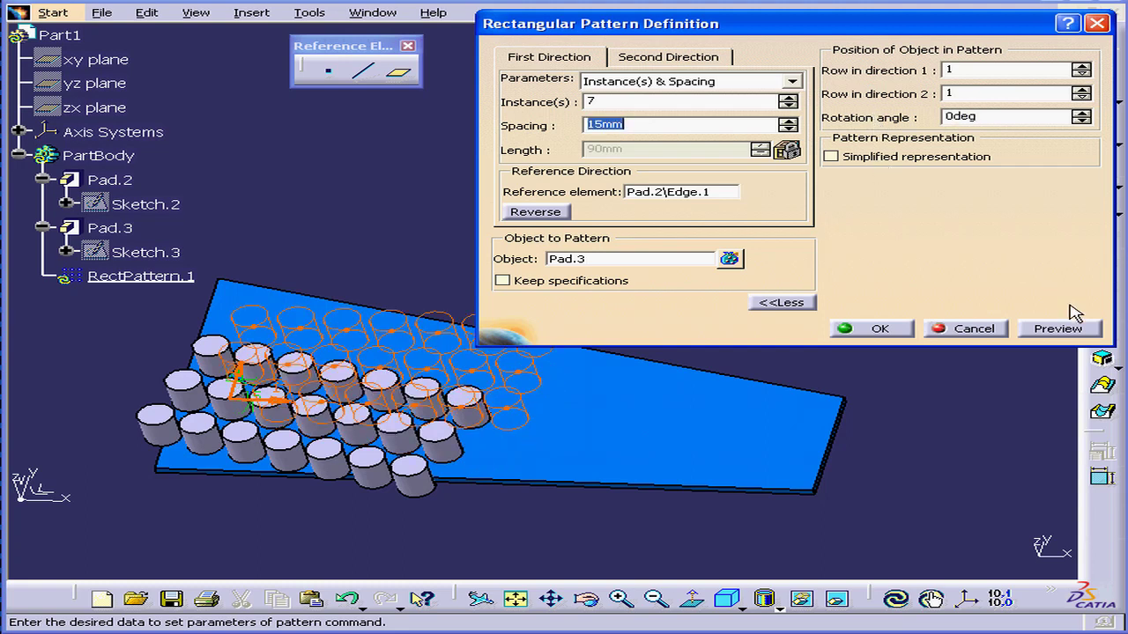
pyautogui.click(1077, 331)
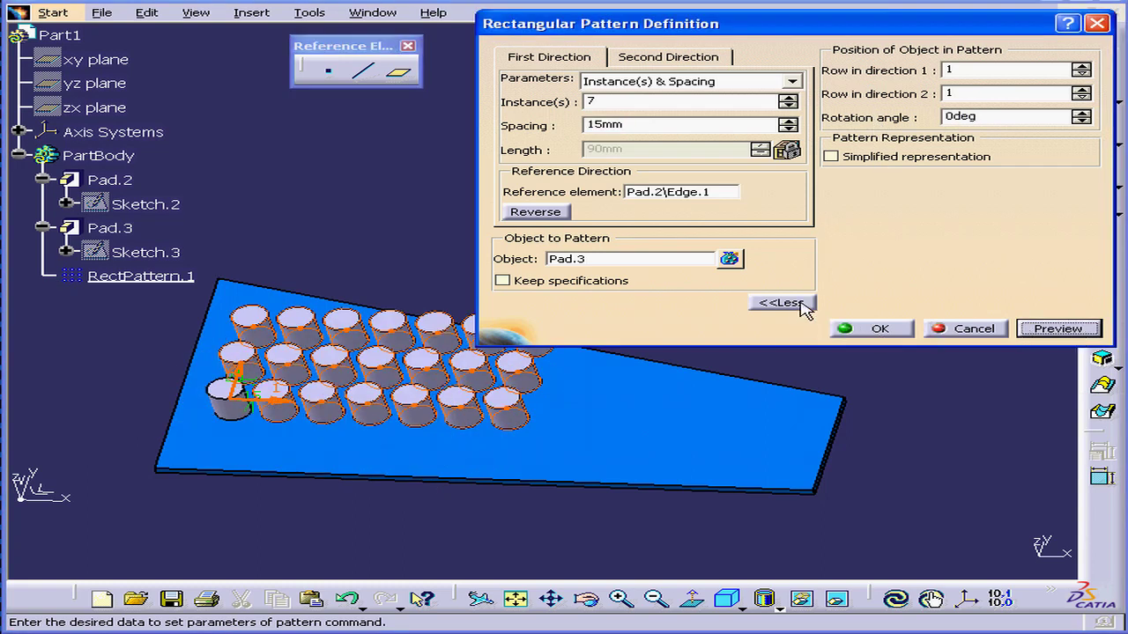
# Collapse the extended options and try Instance(s) & Length, Instance(s) & Spacing, and Spacing & Length as the first direction's parameters.
pyautogui.click(804, 307)
pyautogui.moveTo(710, 55); pyautogui.dragTo(987, 46)
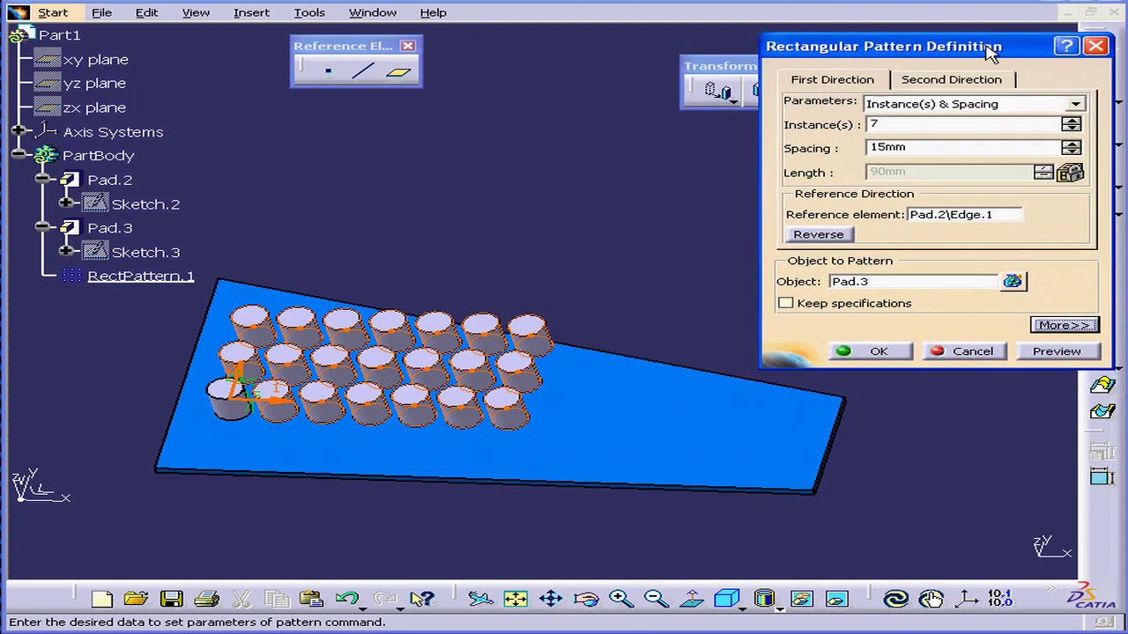
pyautogui.click(1075, 104)
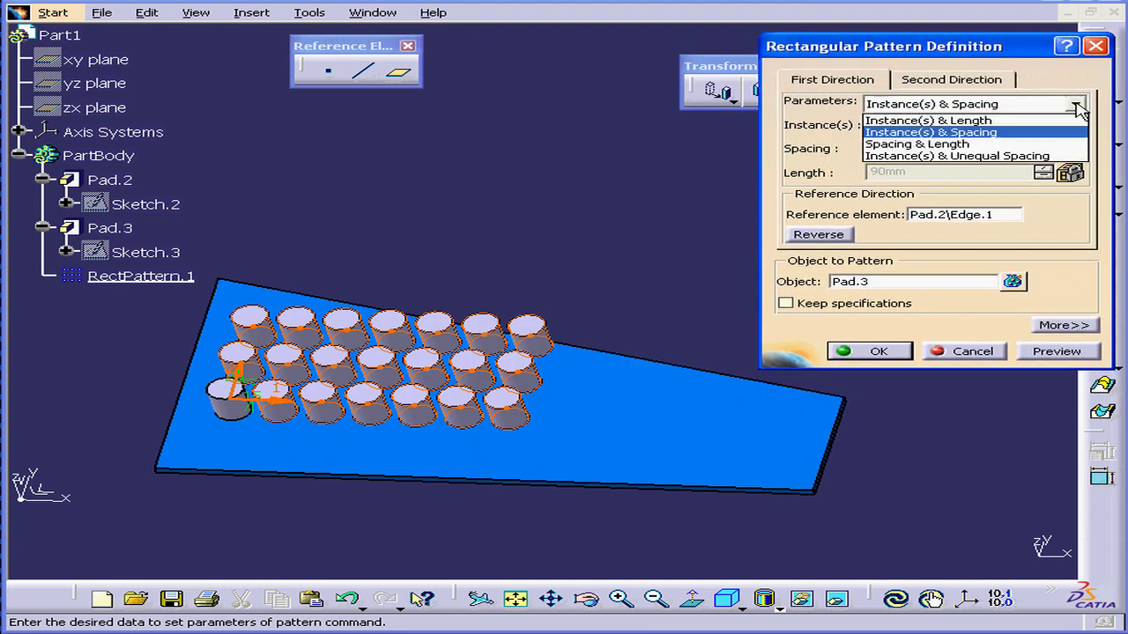
pyautogui.click(981, 120)
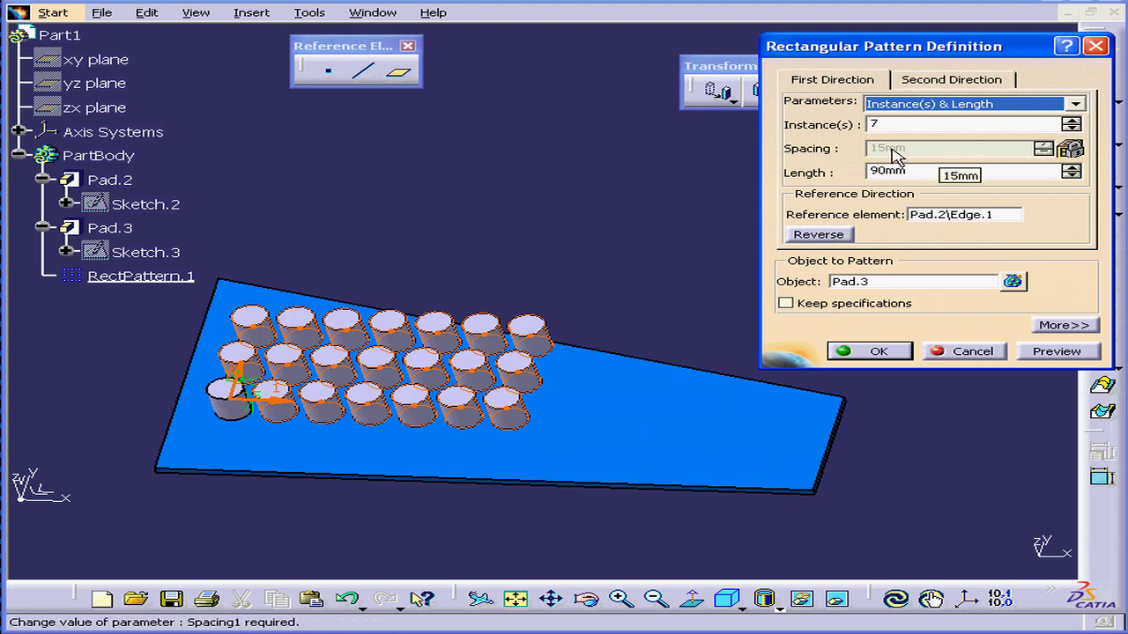
pyautogui.click(1075, 103)
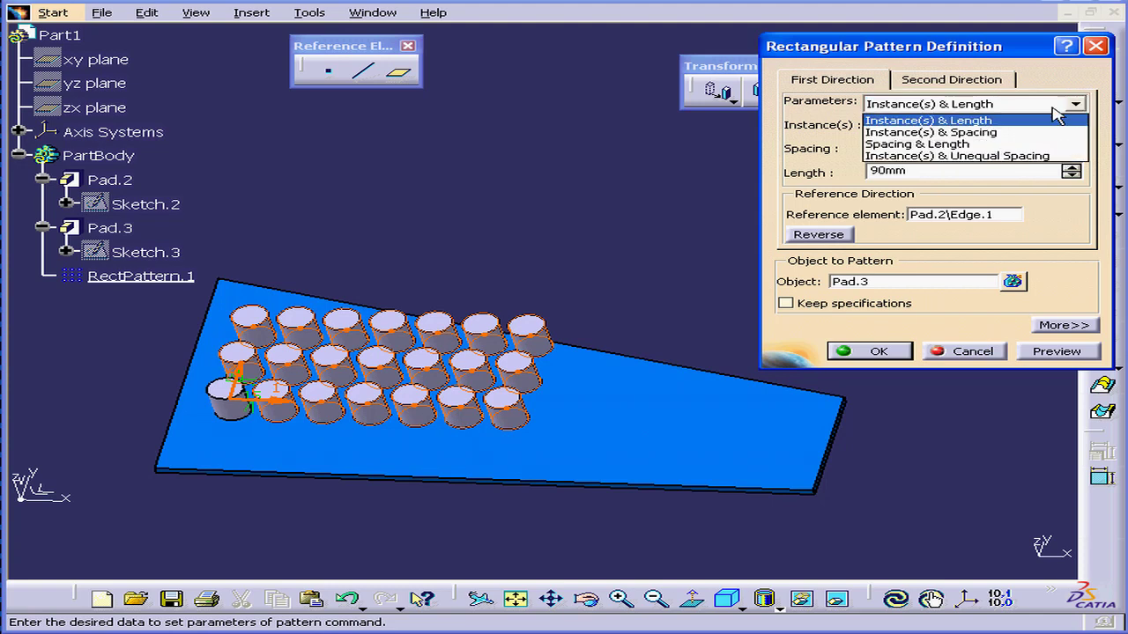
pyautogui.click(1011, 132)
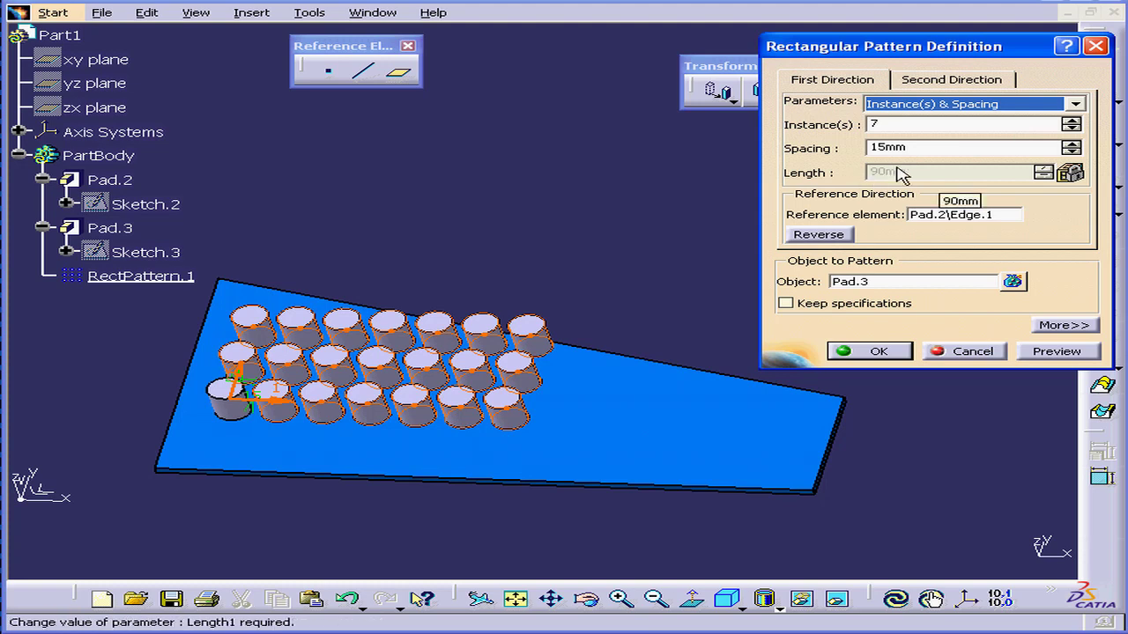
pyautogui.click(1075, 103)
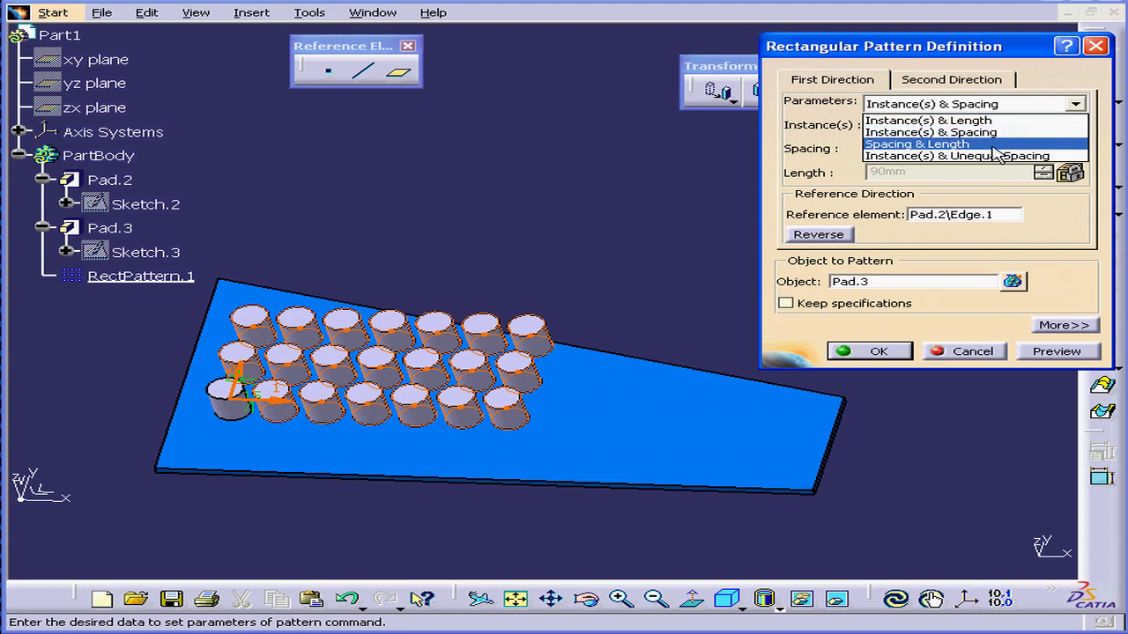
pyautogui.click(993, 146)
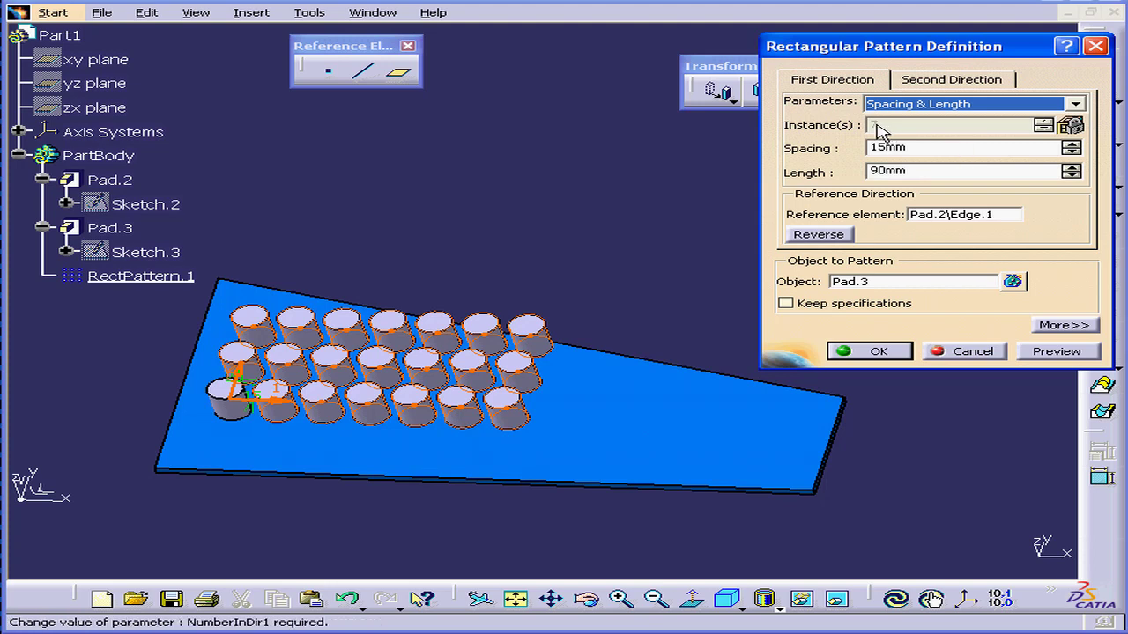
# Define the first direction by Instance(s) & Unequal Spacing with 4 instances.
pyautogui.click(1076, 104)
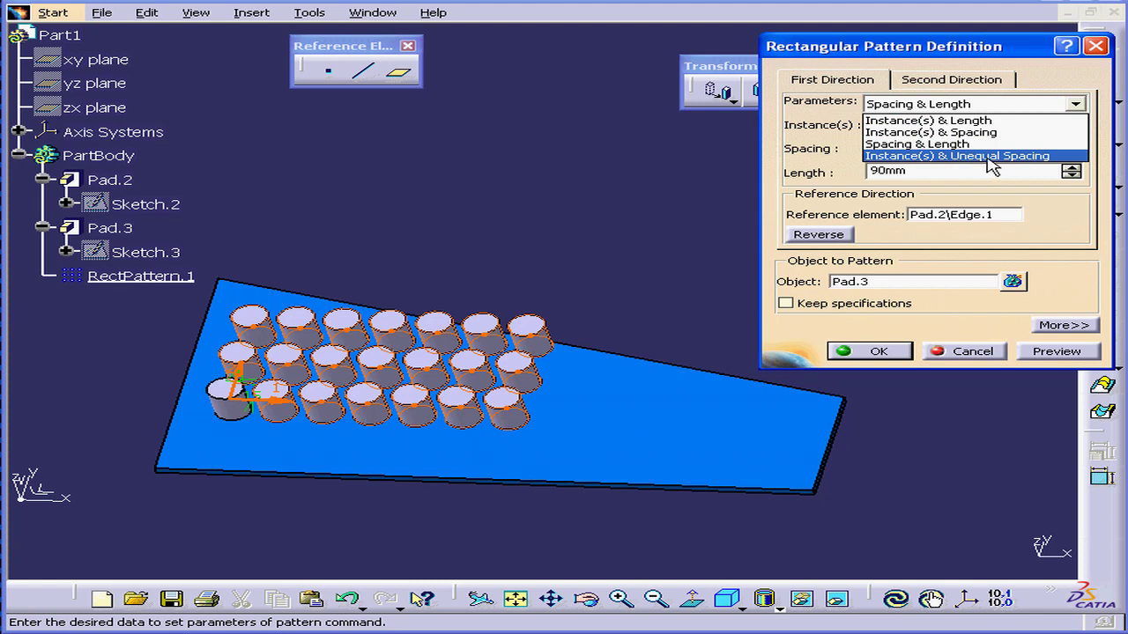
pyautogui.click(990, 156)
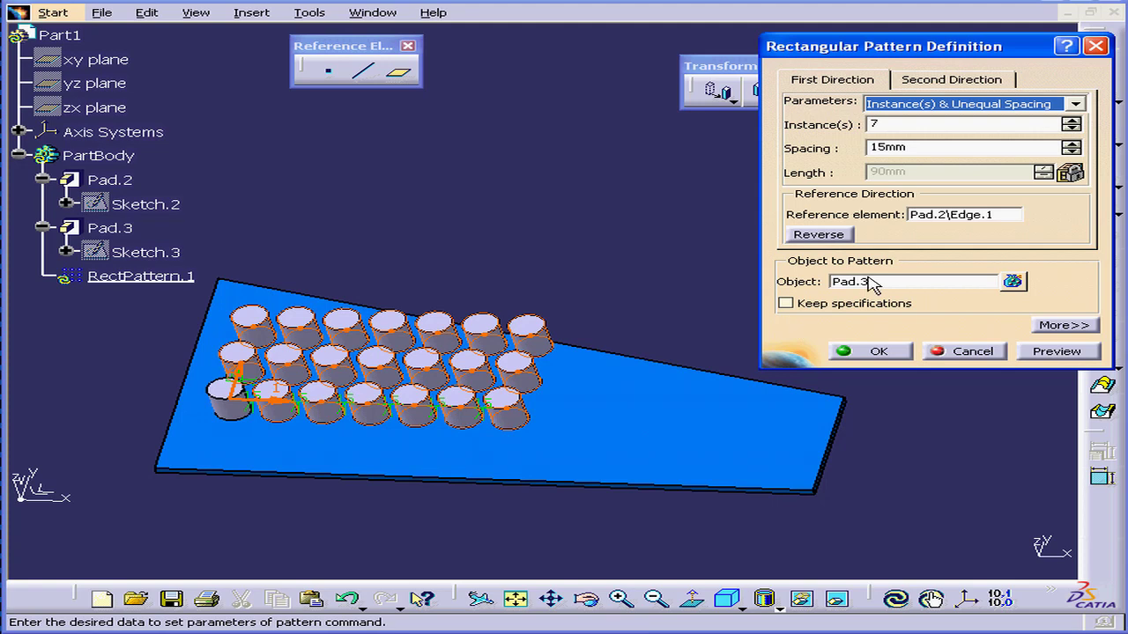
pyautogui.click(891, 125)
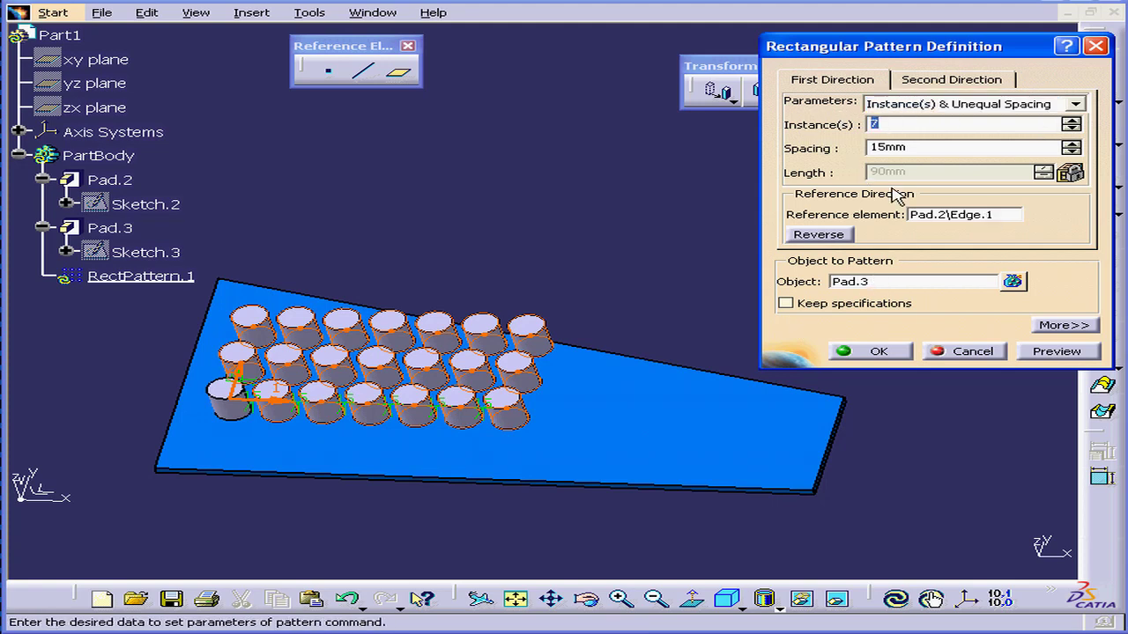
pyautogui.write('4')
# Set the spacing between the first and second cylinders in the first direction to 25 mm.
pyautogui.click(899, 147)
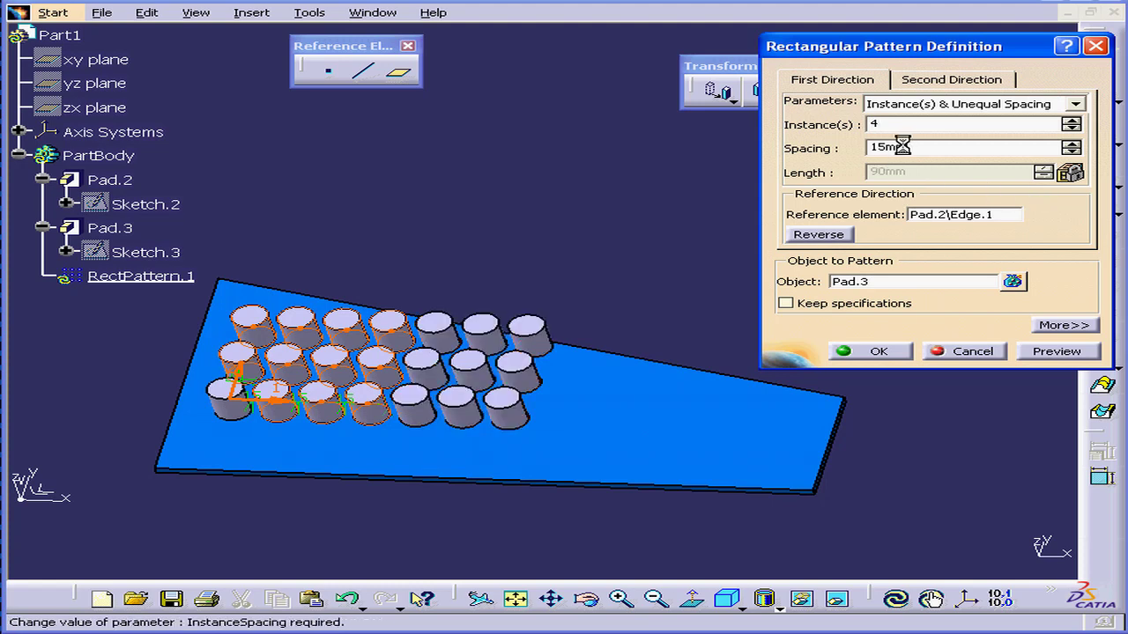
pyautogui.doubleClick(914, 147)
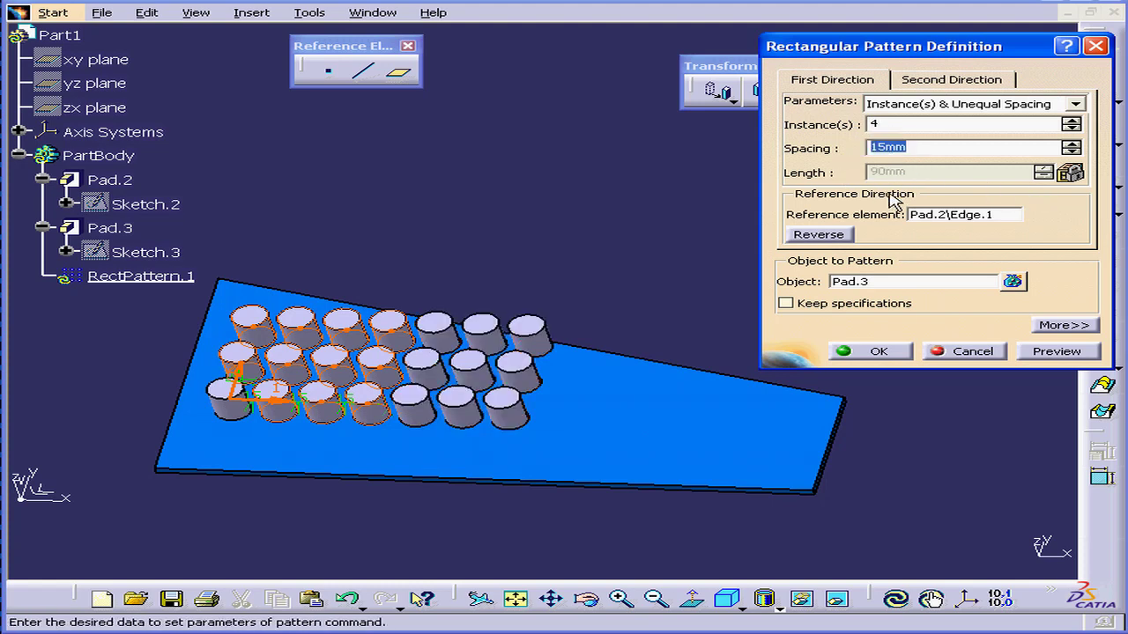
pyautogui.write('25')
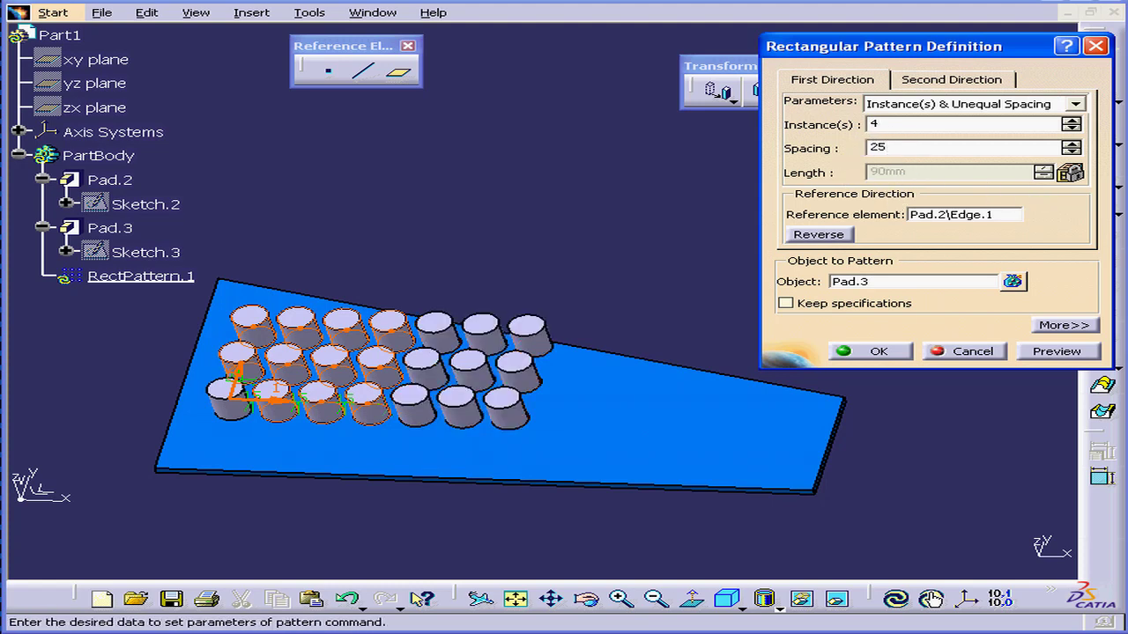
pyautogui.press('Return')
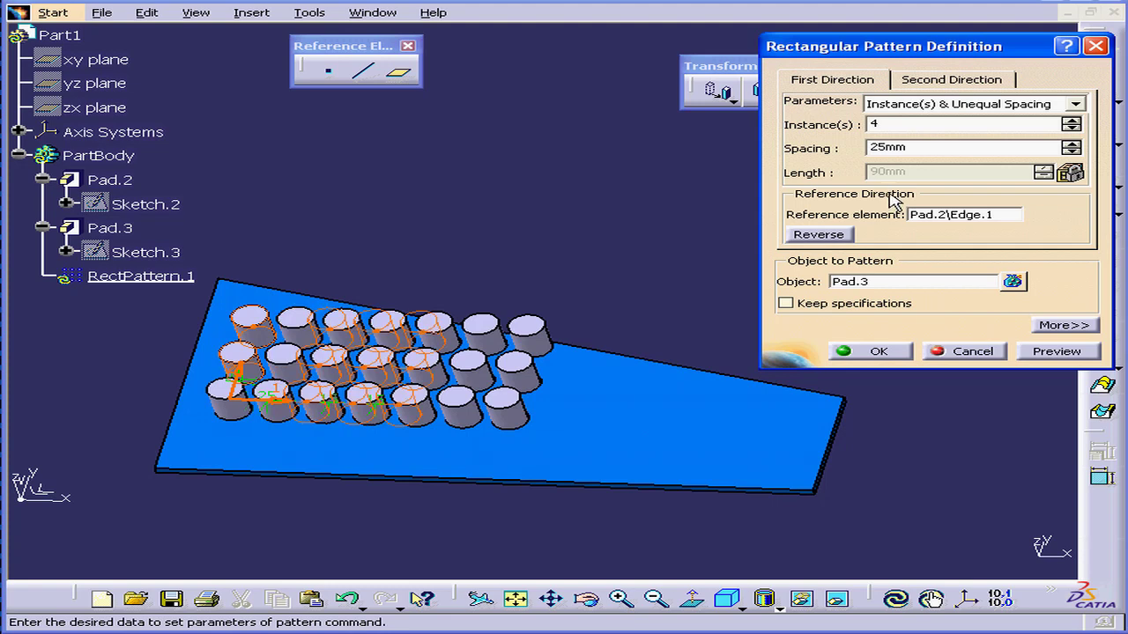
# Set the spacing between the third and fourth cylinders in the first direction to 30 mm and preview the pattern.
pyautogui.click(1093, 352)
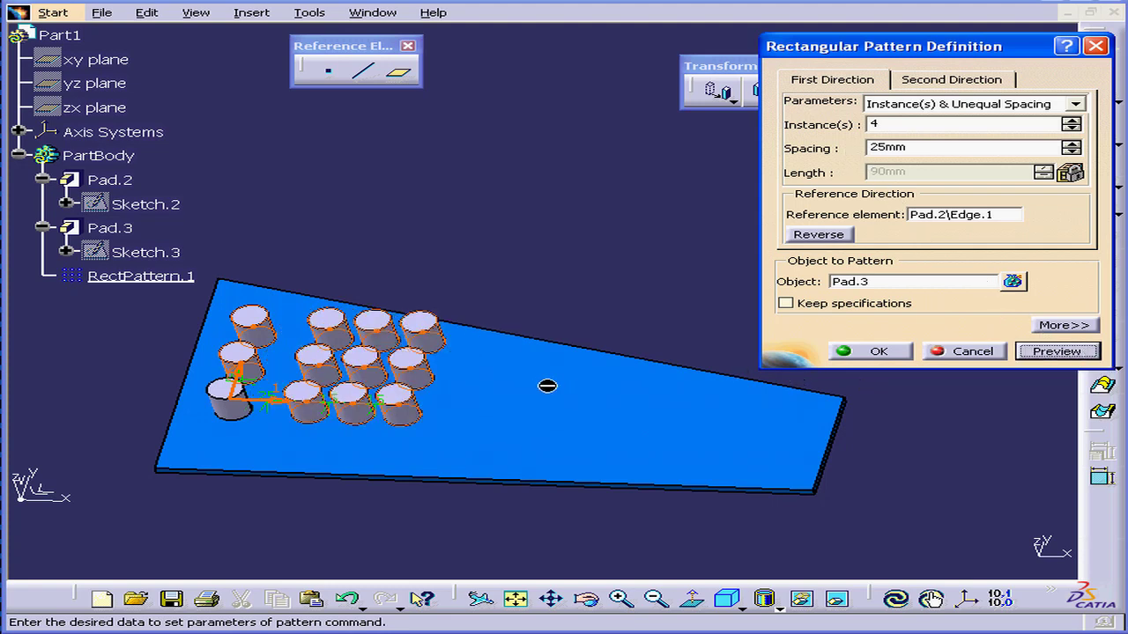
pyautogui.moveTo(371, 423); pyautogui.dragTo(432, 351, button='middle')
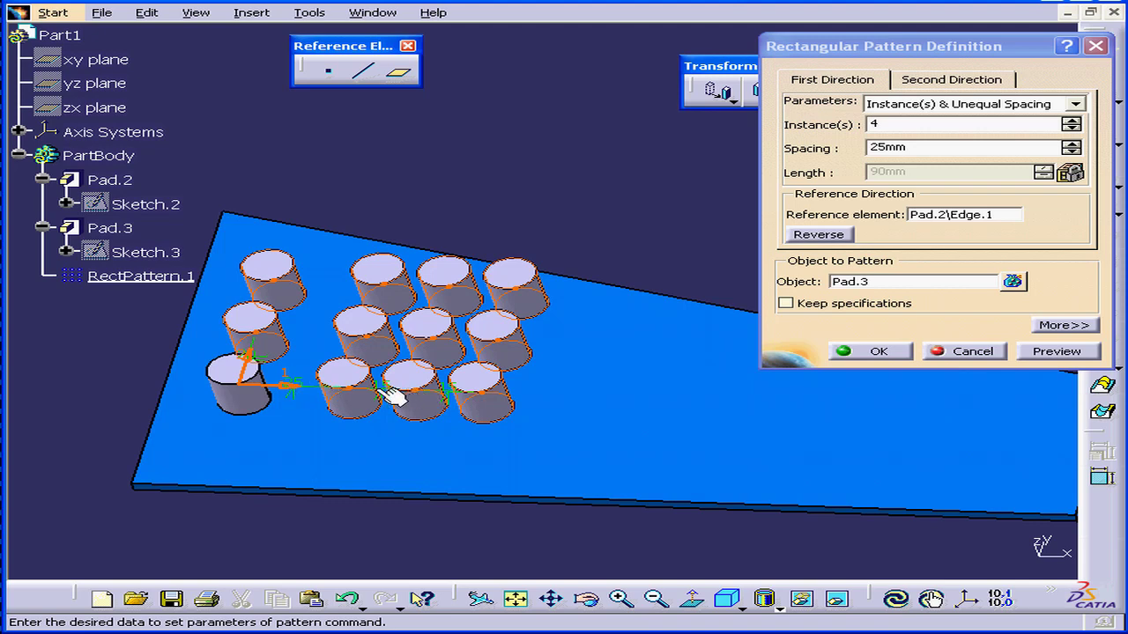
pyautogui.click(448, 393)
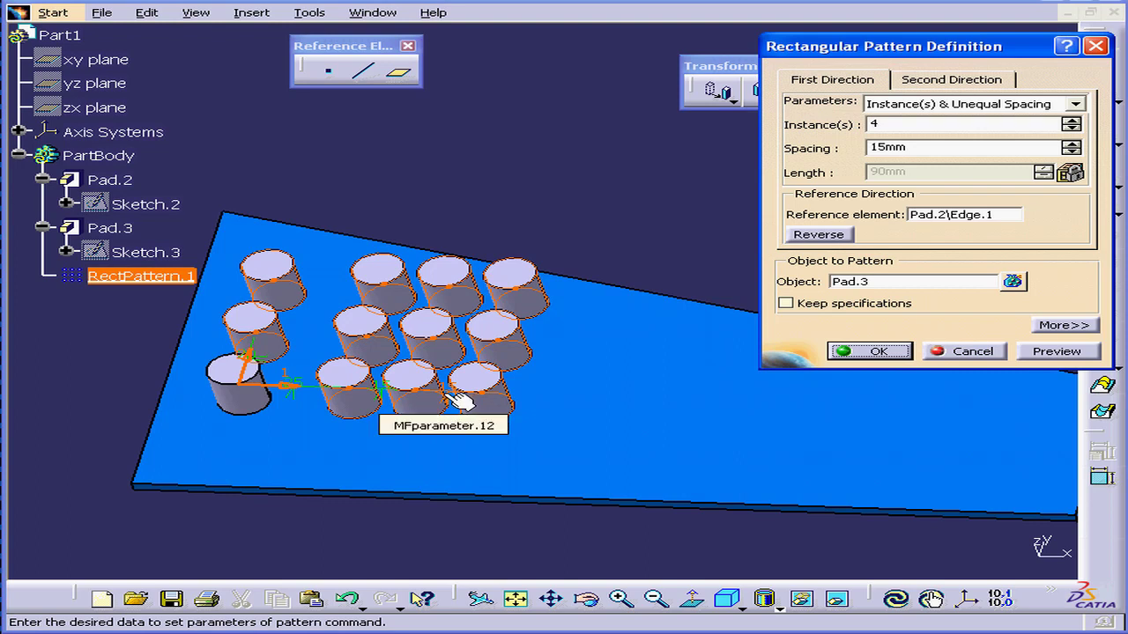
pyautogui.moveTo(921, 147); pyautogui.dragTo(852, 148)
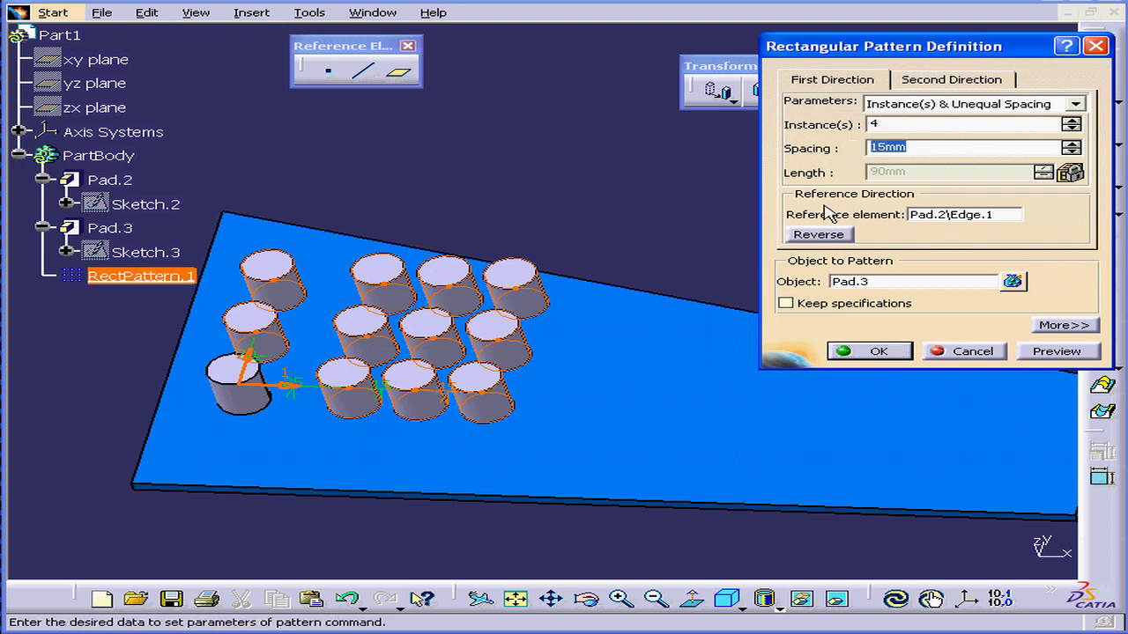
pyautogui.write('30')
pyautogui.press('Tab')
pyautogui.click(1086, 355)
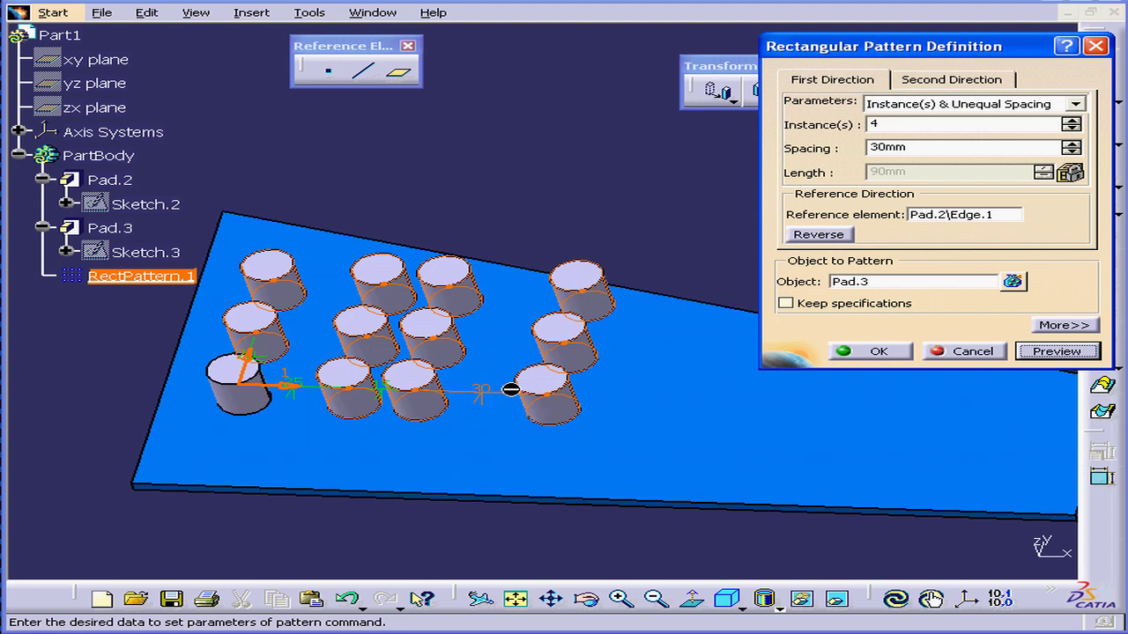
# Review the individual spacings and the second direction's parameter options, keeping Instance(s) & Spacing, and accept the rectangular pattern.
pyautogui.click(293, 398)
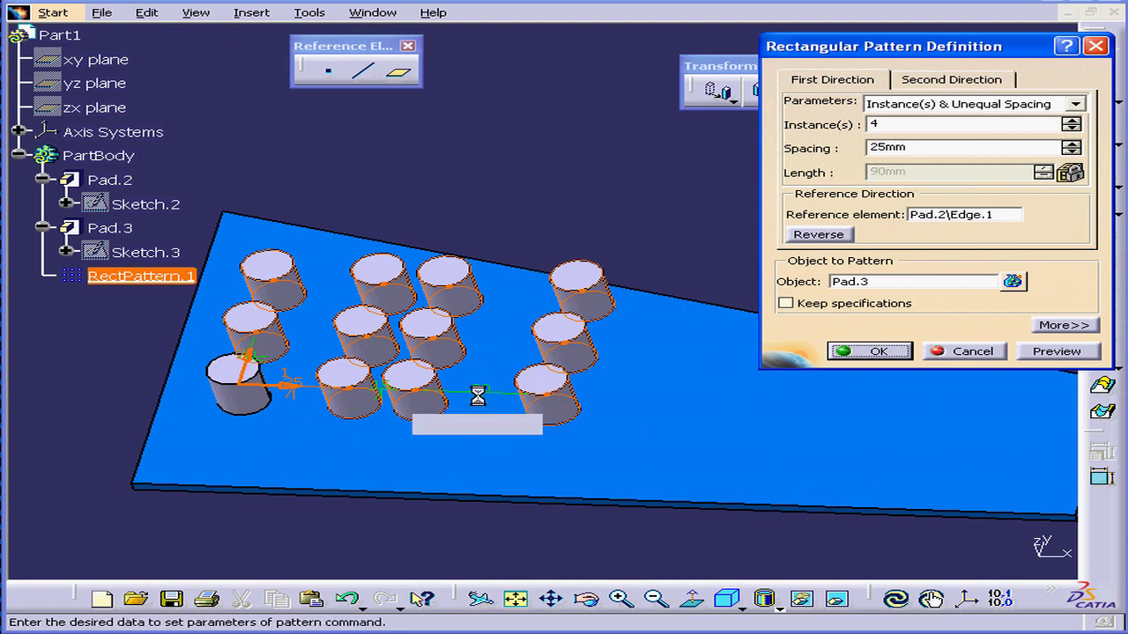
pyautogui.click(477, 395)
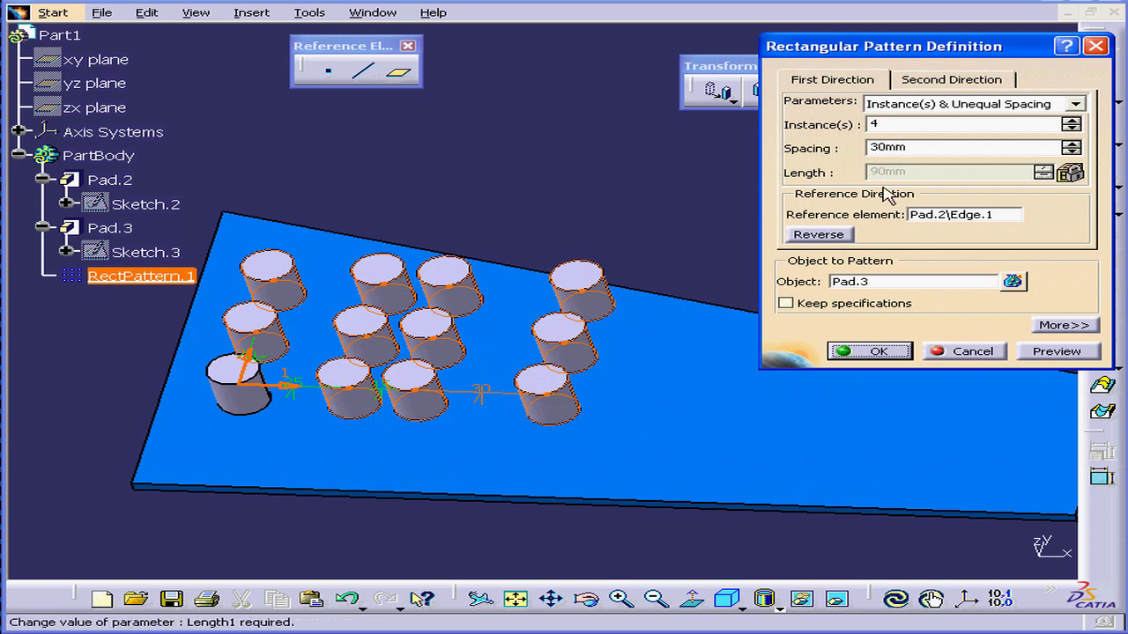
pyautogui.click(962, 79)
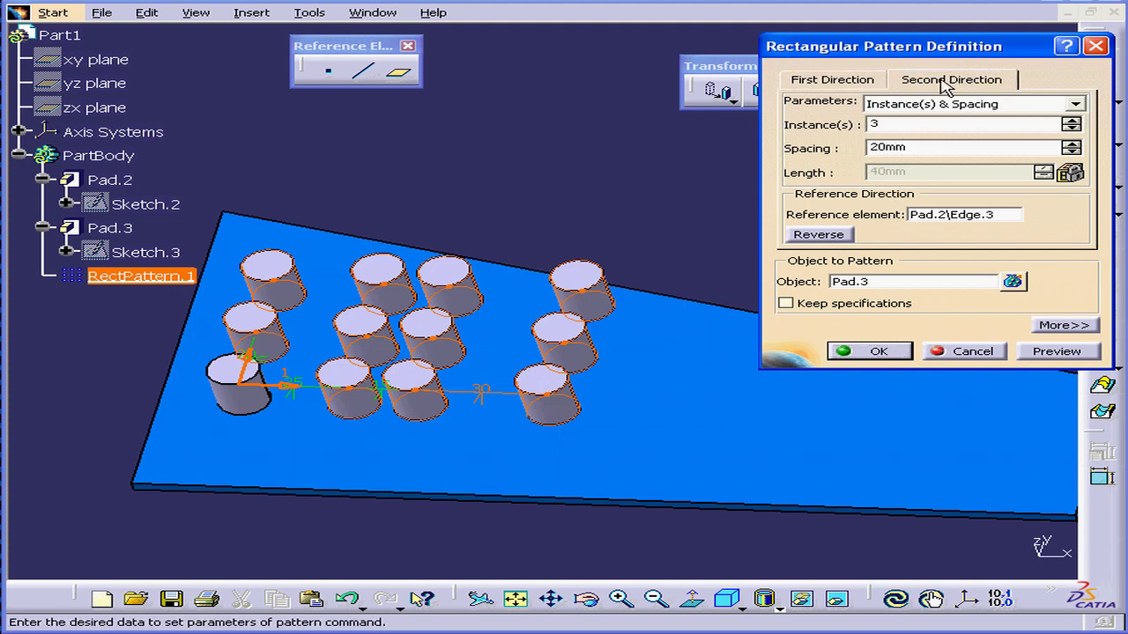
pyautogui.click(1076, 104)
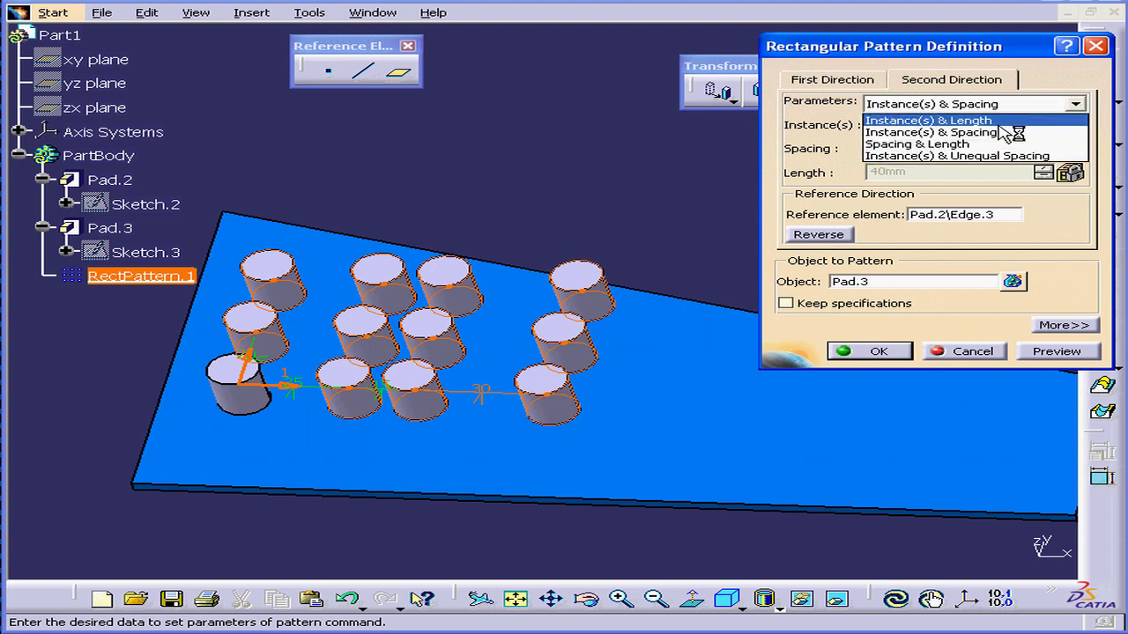
pyautogui.click(844, 126)
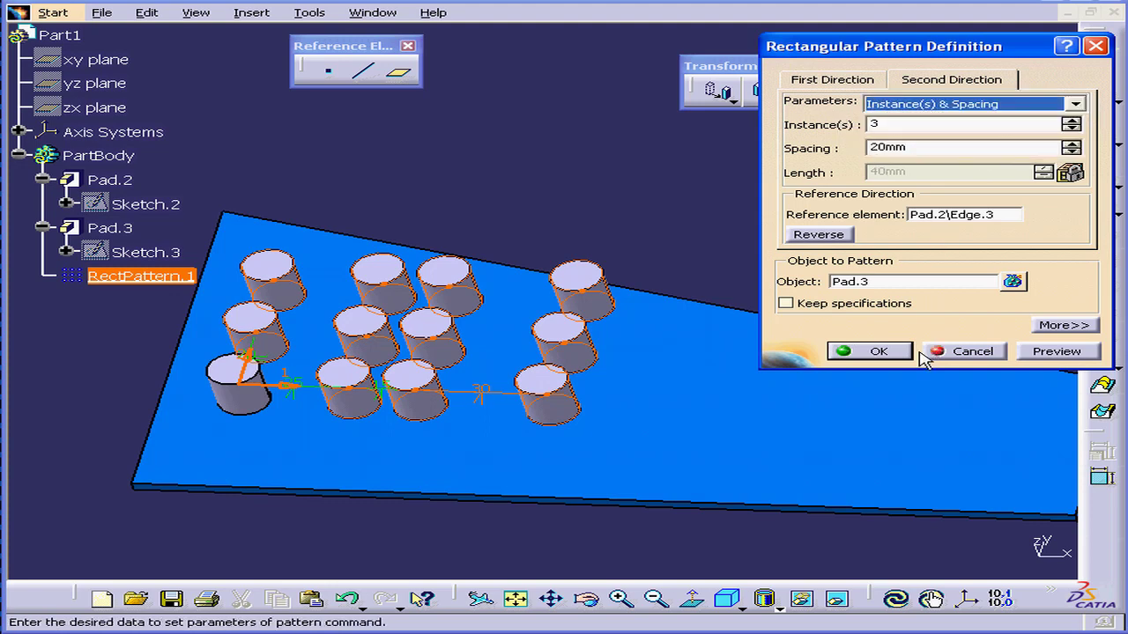
pyautogui.click(870, 352)
pyautogui.click(643, 250)
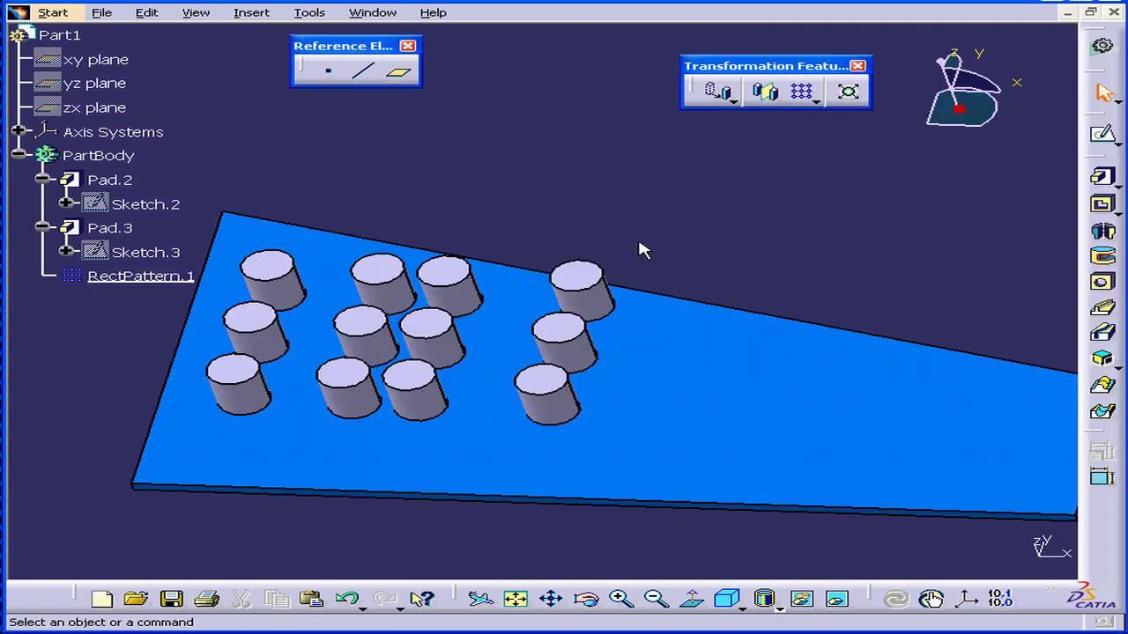
# Switch to the B-10-1 Part1.CATPart document and expand its PartBody to list the features, with both pads collapsed.
pyautogui.click(387, 13)
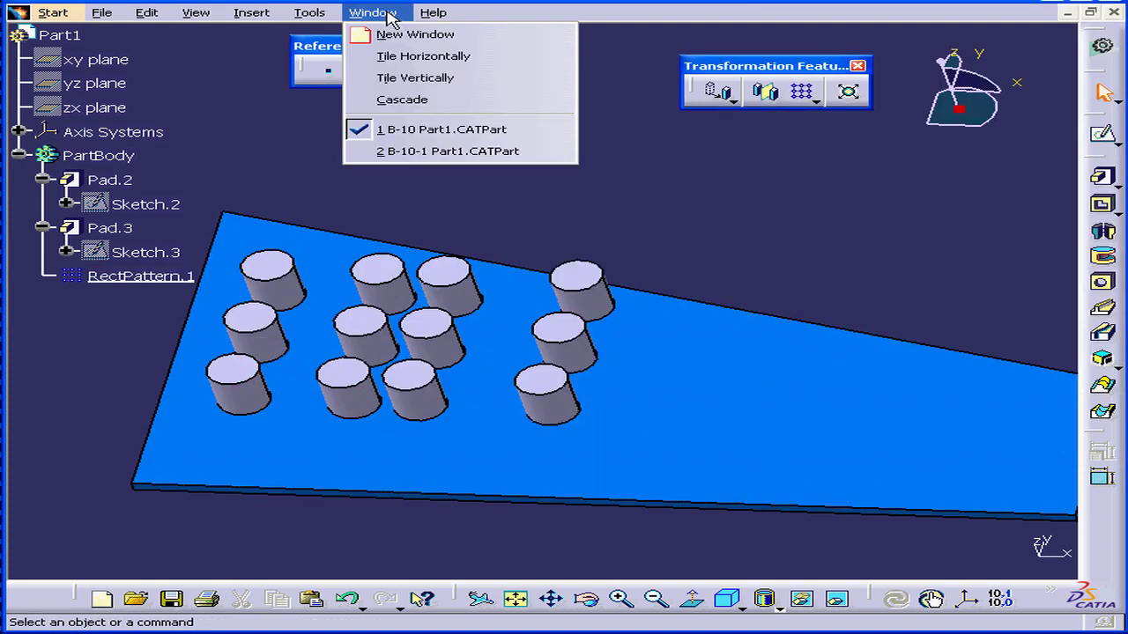
pyautogui.click(493, 151)
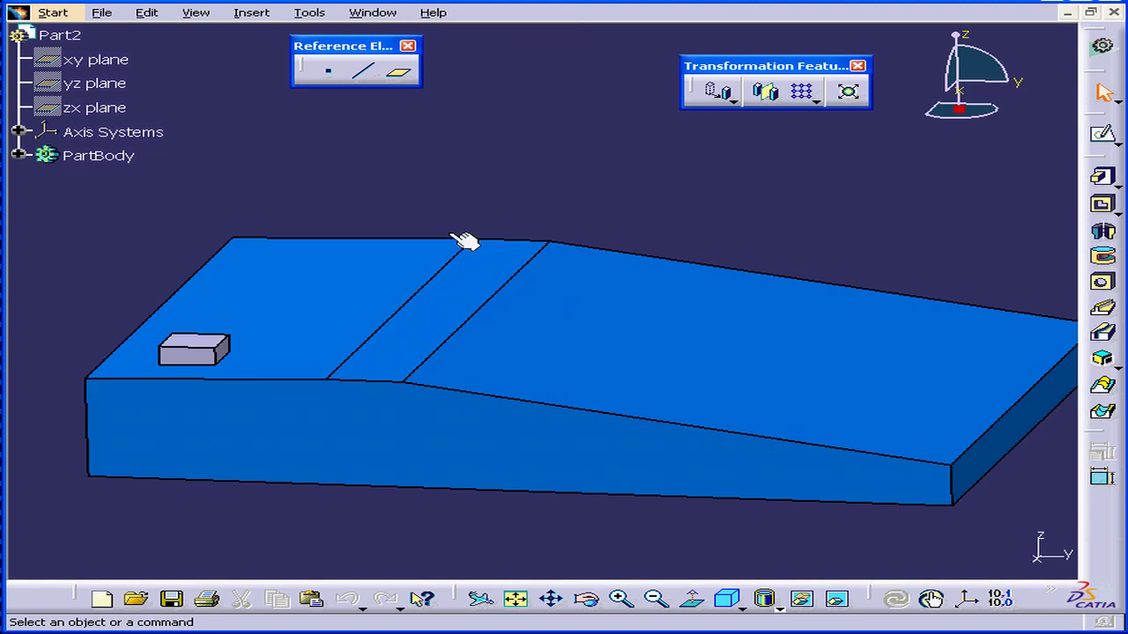
pyautogui.moveTo(491, 354); pyautogui.dragTo(502, 354, button='middle')
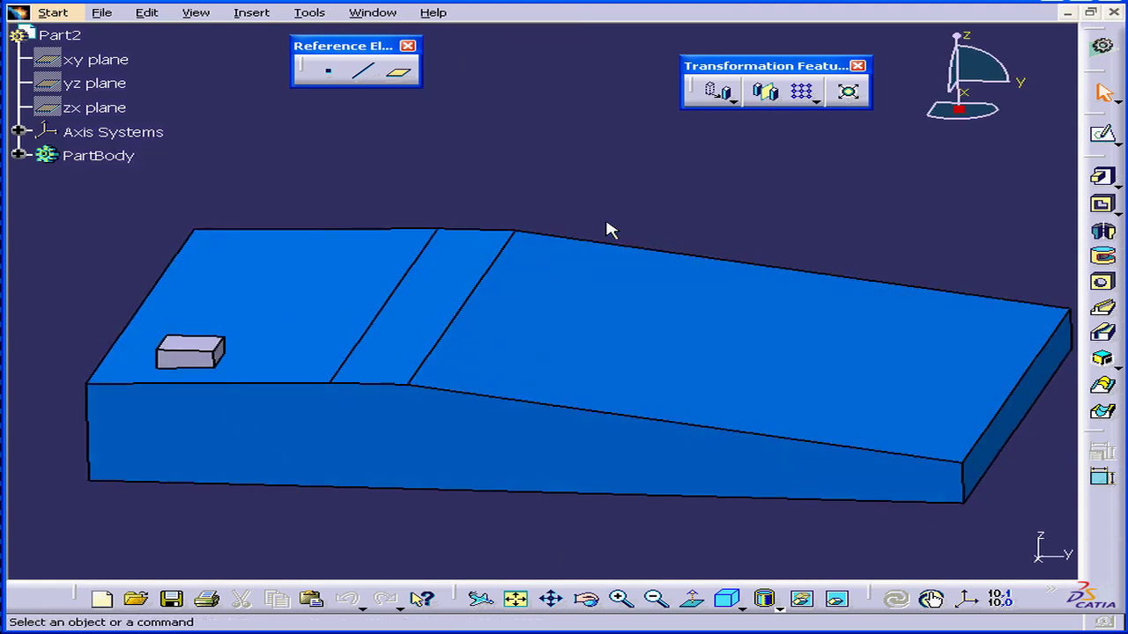
pyautogui.click(18, 155)
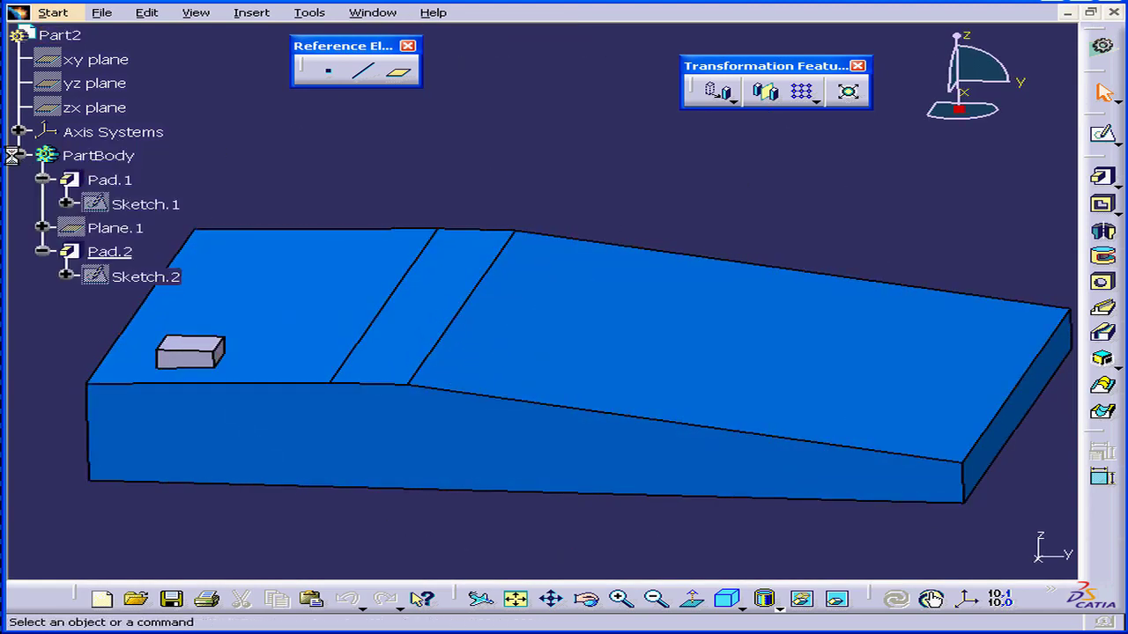
pyautogui.click(42, 178)
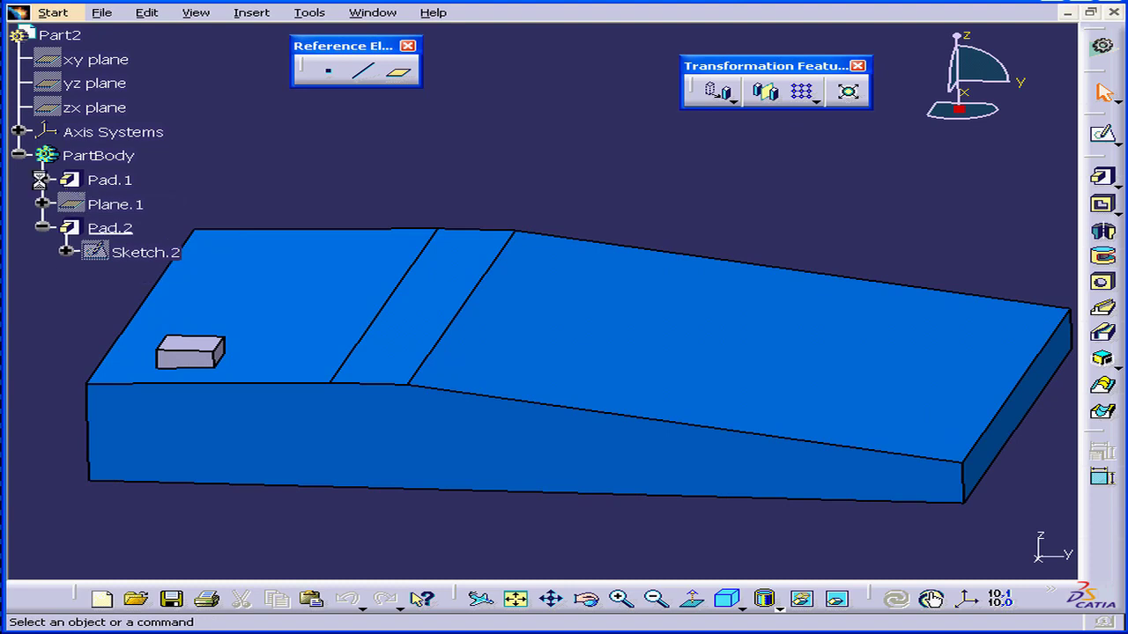
pyautogui.click(41, 228)
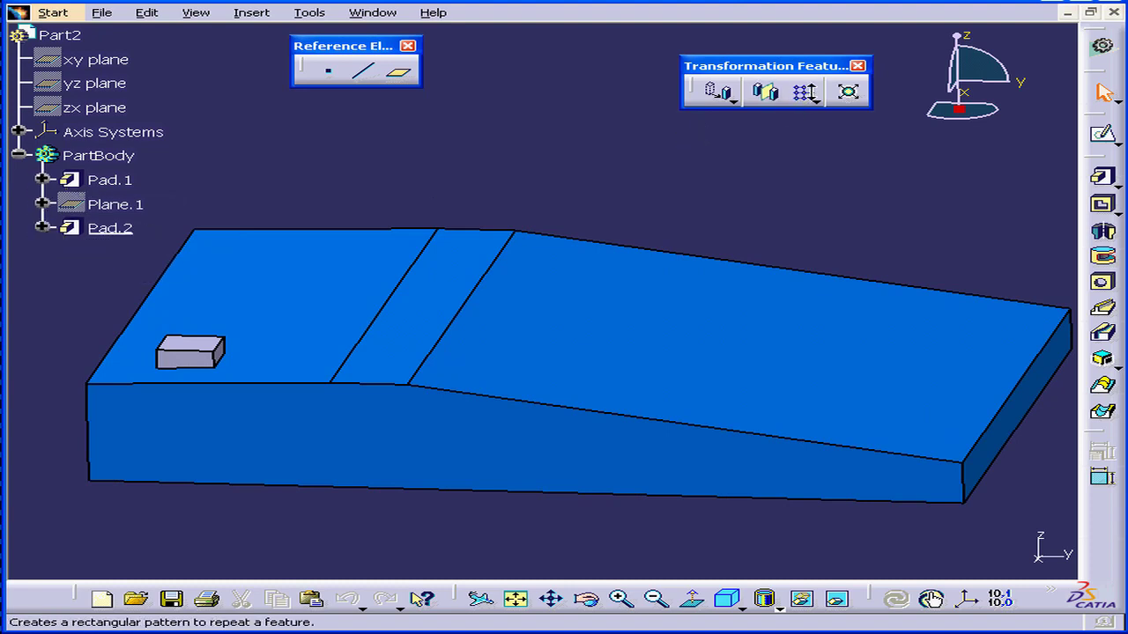
# Create a rectangular pattern of Pad.2 along the base block's lower long edge, with 7 instances spaced 20 mm.
pyautogui.click(804, 92)
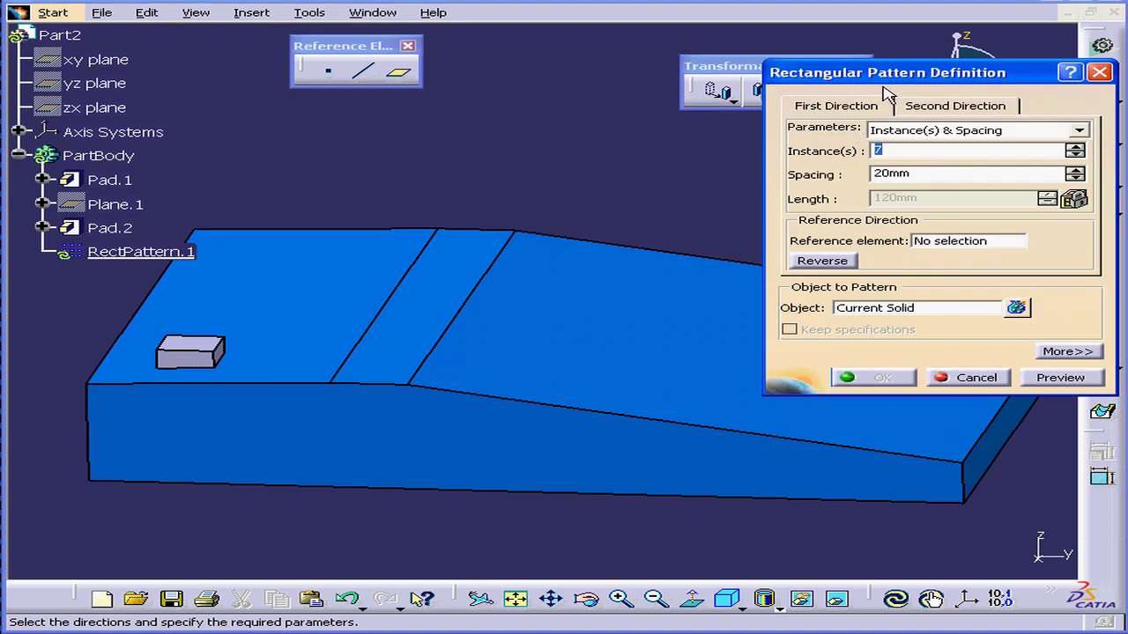
pyautogui.click(872, 307)
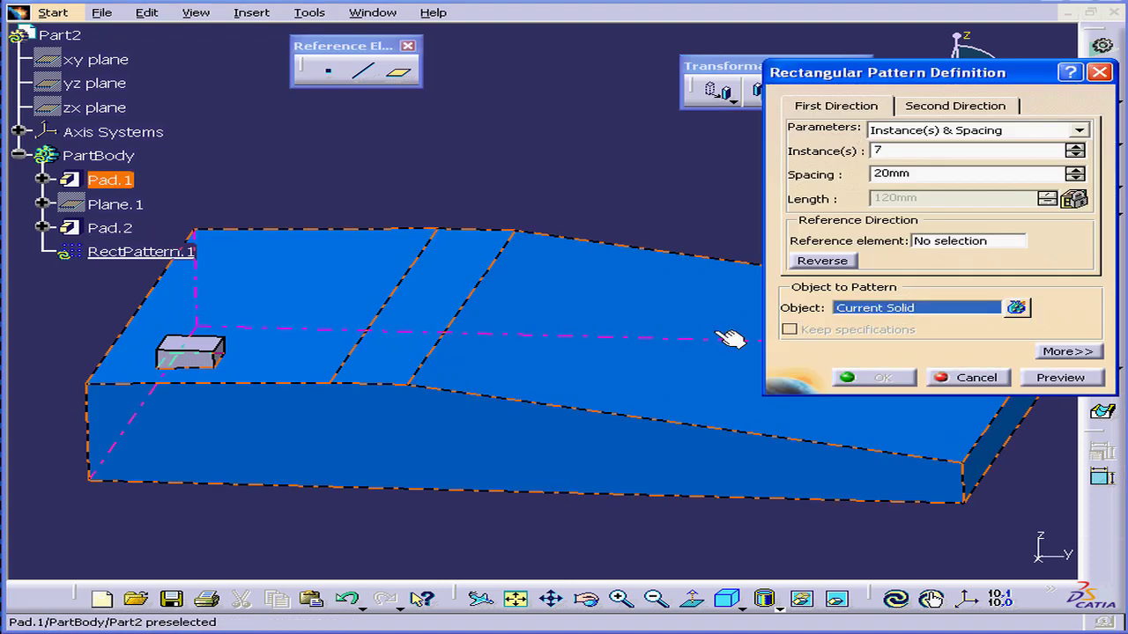
pyautogui.click(111, 233)
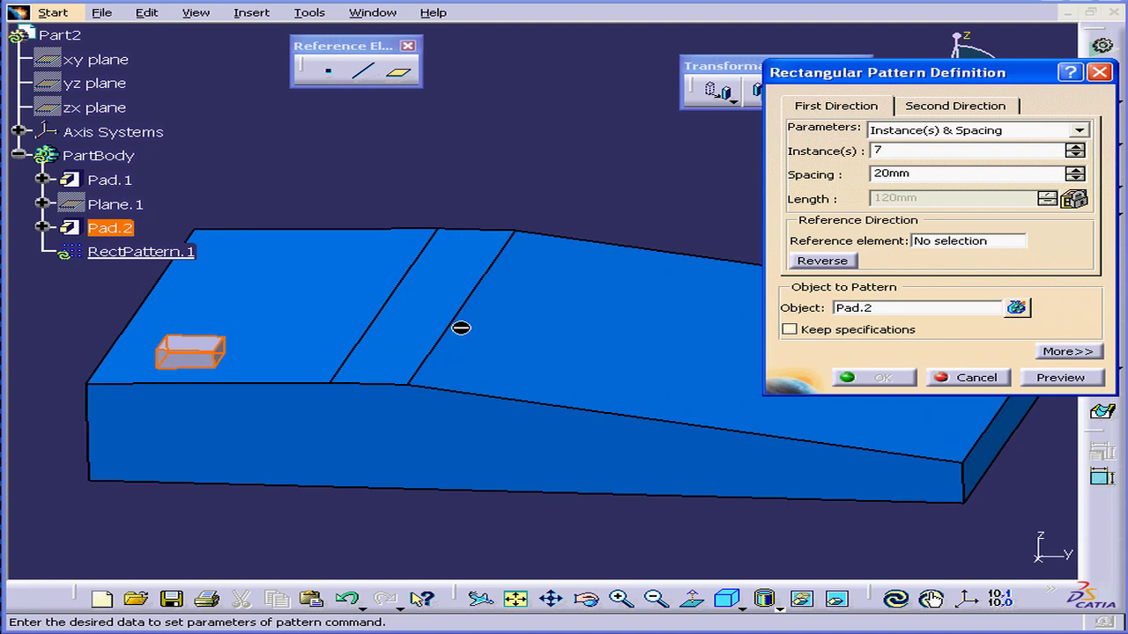
pyautogui.click(956, 246)
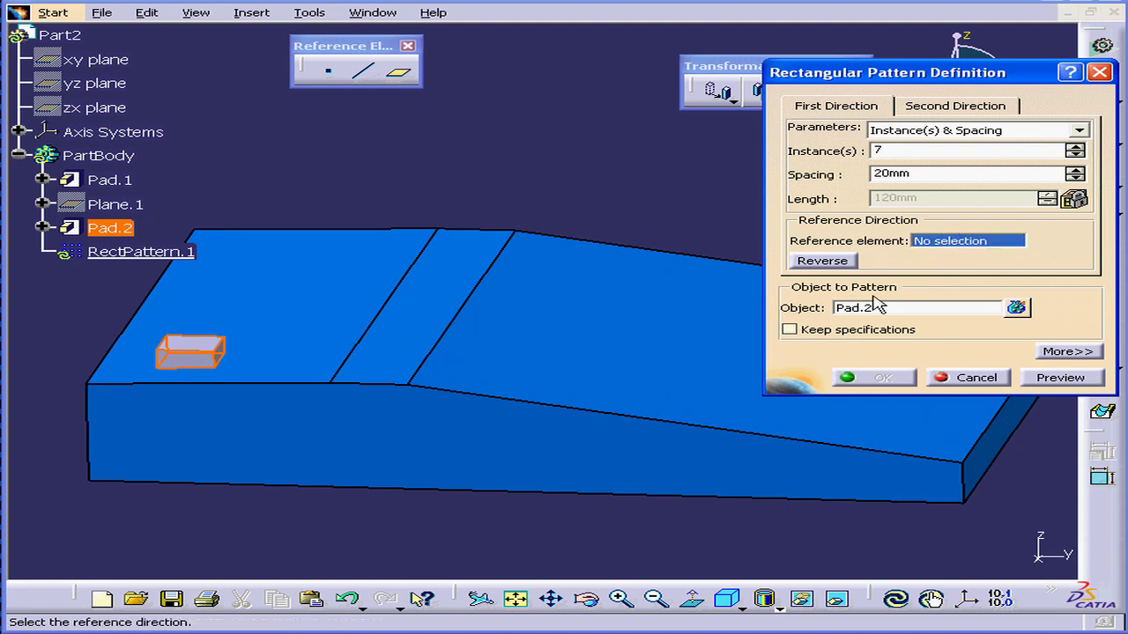
pyautogui.click(502, 489)
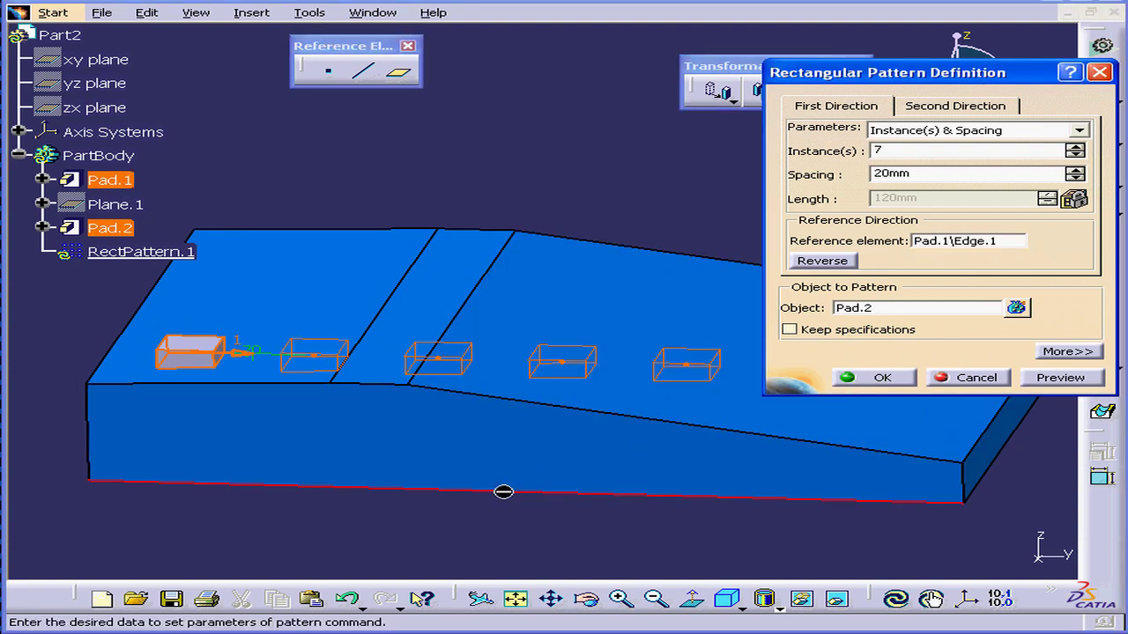
pyautogui.rightClick(938, 250)
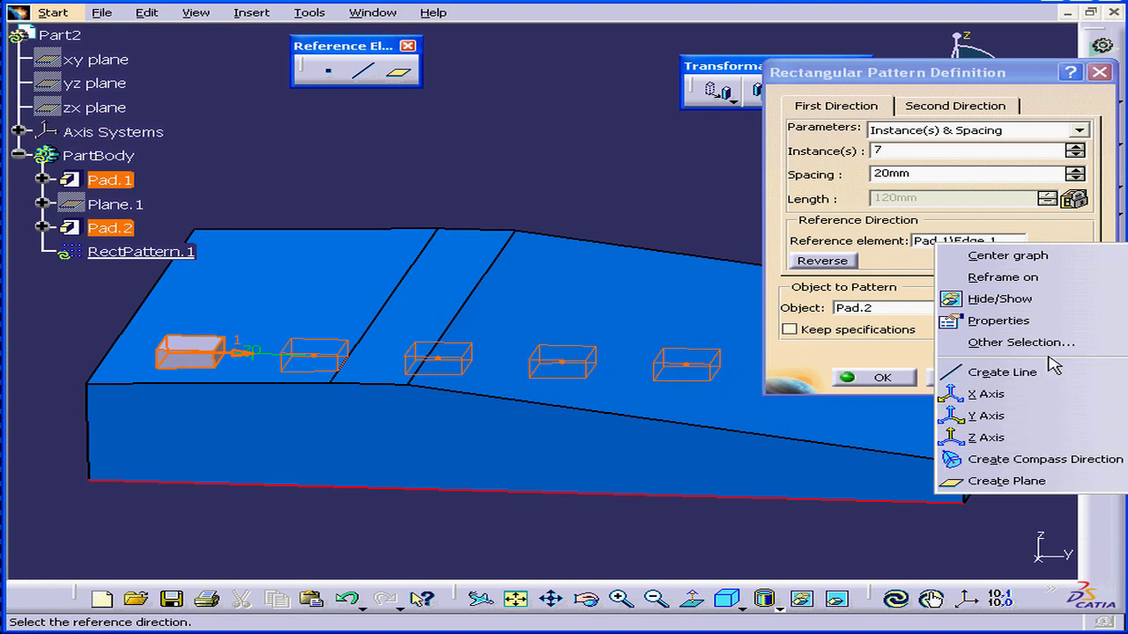
pyautogui.click(888, 301)
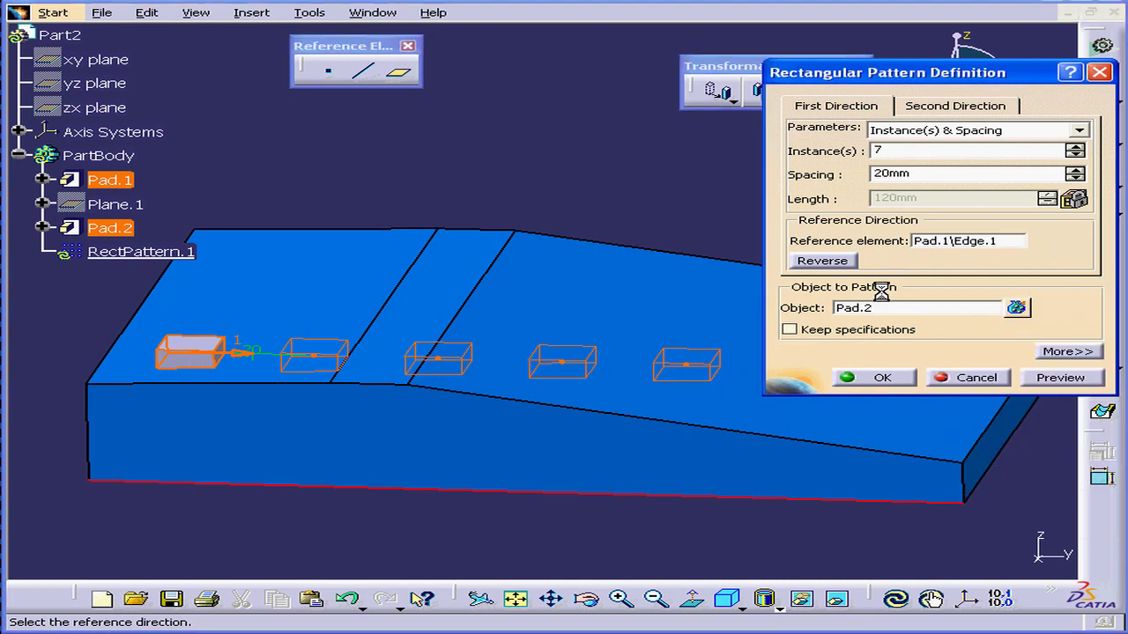
pyautogui.click(883, 377)
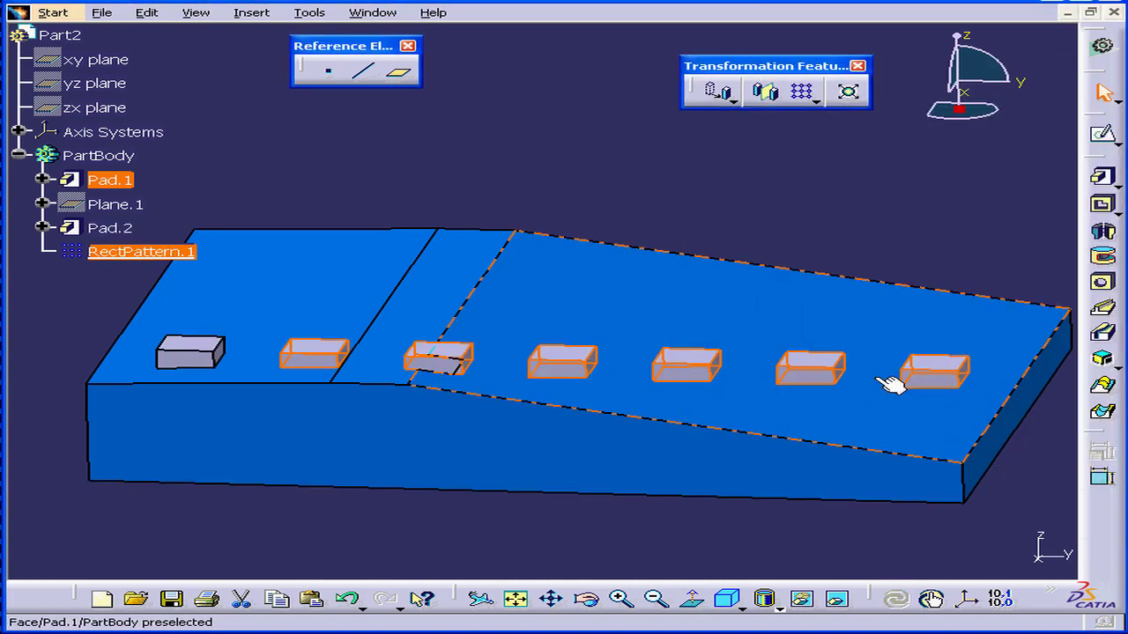
# Edit the rectangular pattern of the small block to keep specifications, preview the result and accept it.
pyautogui.moveTo(423, 384); pyautogui.dragTo(546, 327, button='middle')
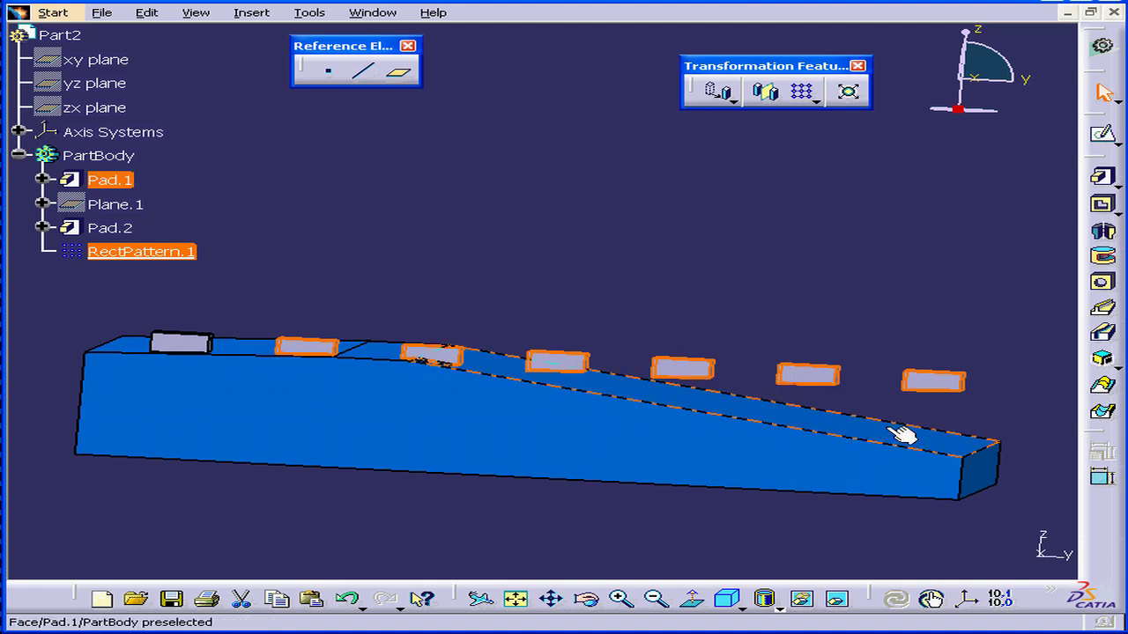
pyautogui.doubleClick(143, 253)
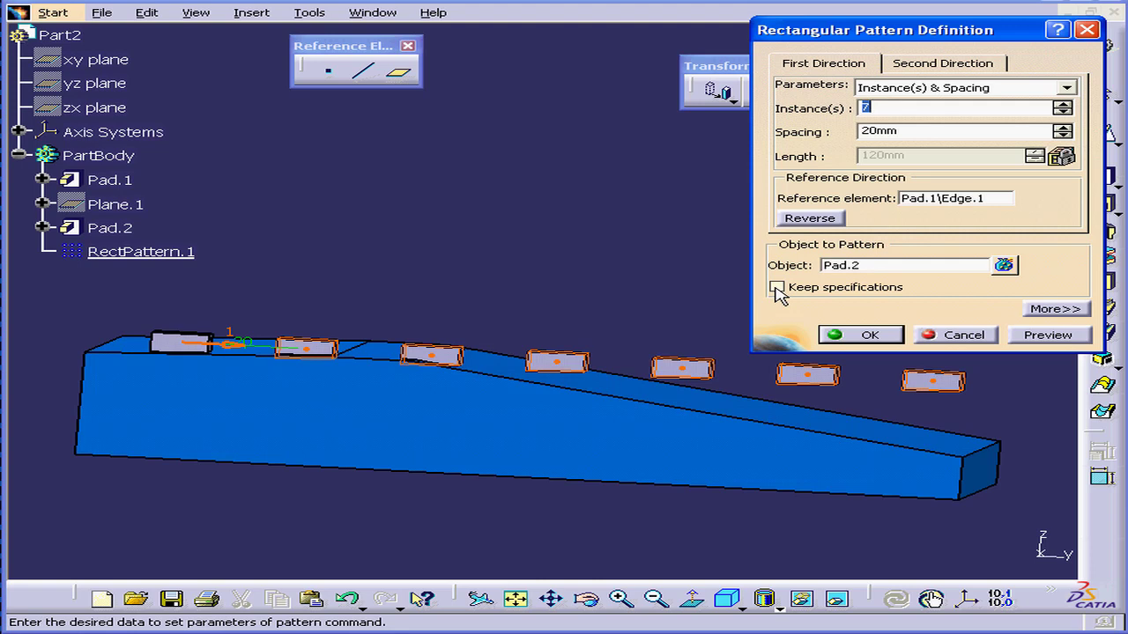
pyautogui.click(777, 288)
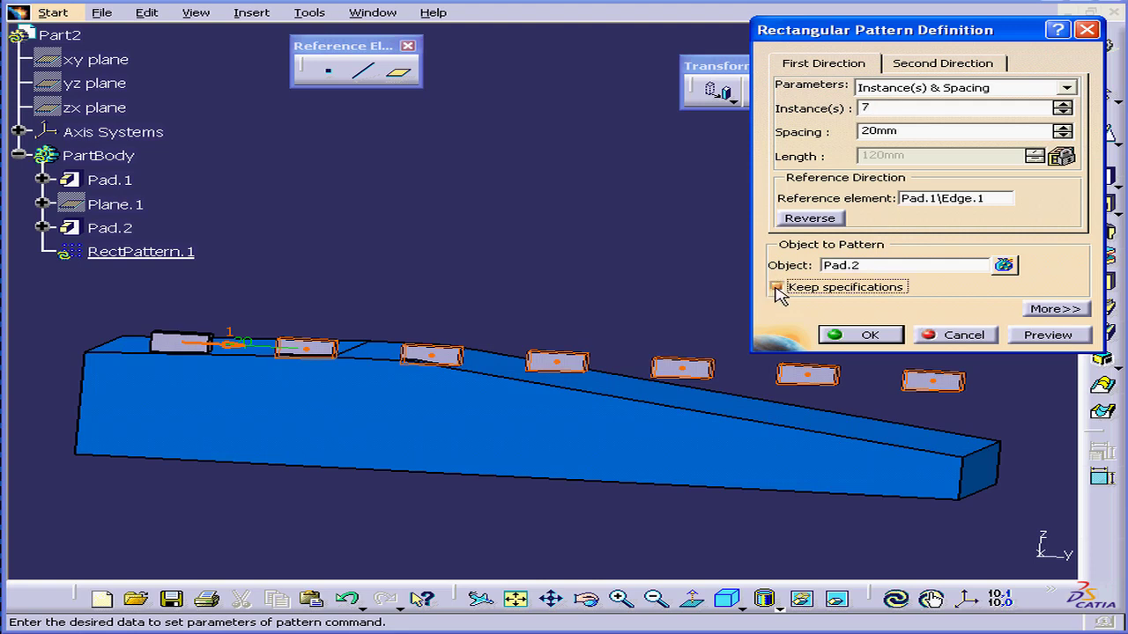
pyautogui.click(1044, 339)
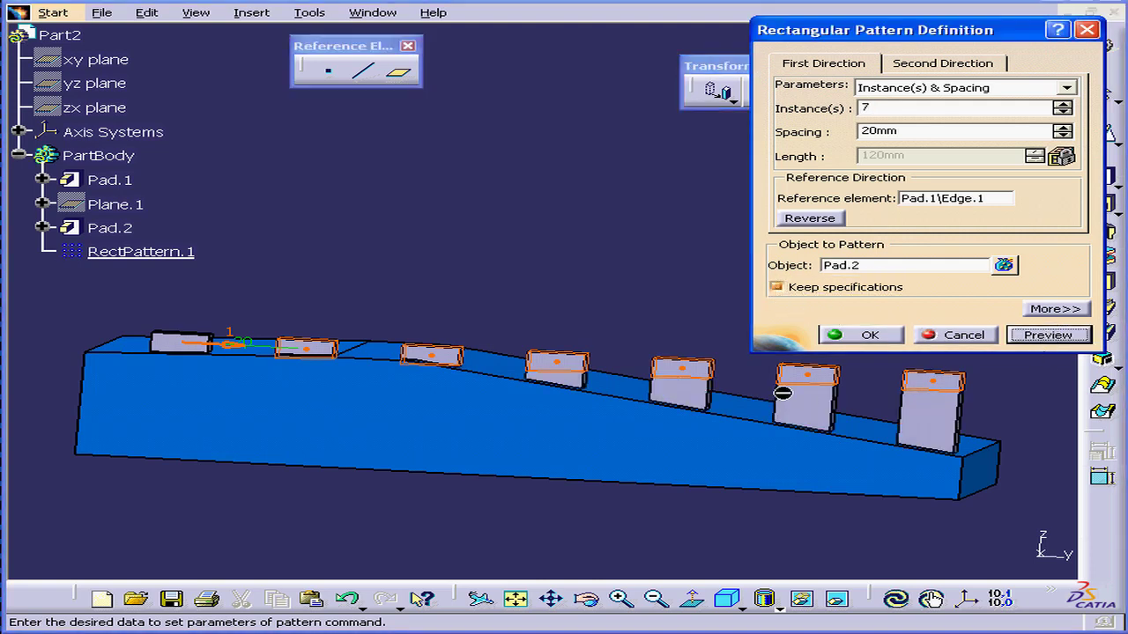
pyautogui.moveTo(637, 428); pyautogui.dragTo(627, 469, button='middle')
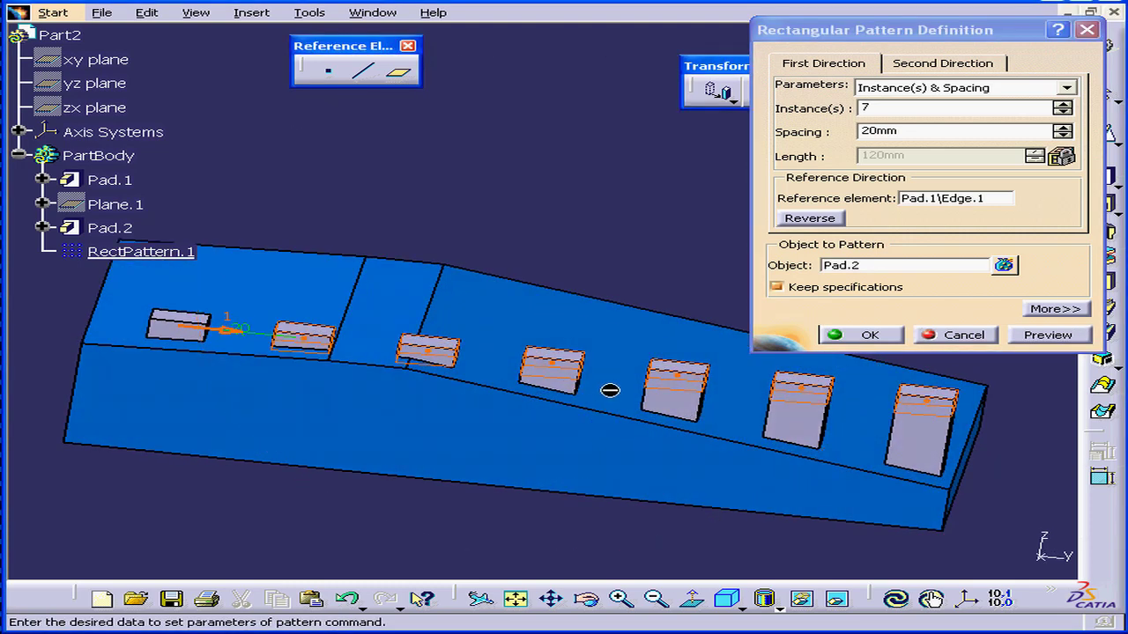
pyautogui.click(869, 336)
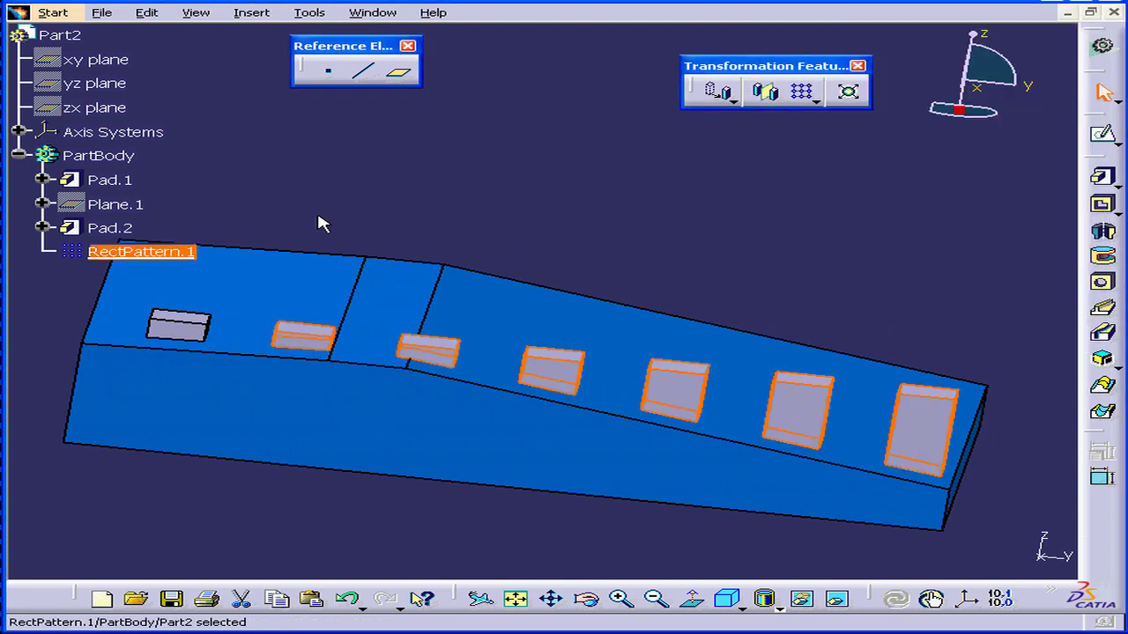
# Inspect the first limit type in Pad.2's definition and keep it as Up to next.
pyautogui.doubleClick(115, 231)
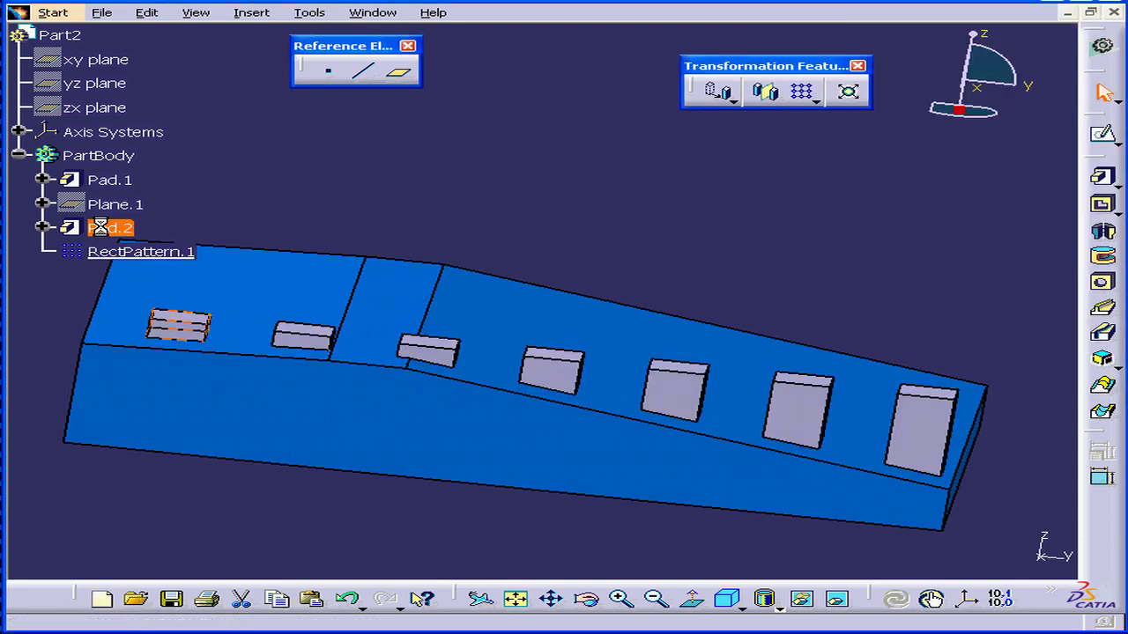
pyautogui.moveTo(867, 232)
pyautogui.mouseDown()
pyautogui.moveTo(897, 183)
pyautogui.moveTo(910, 125)
pyautogui.mouseUp()
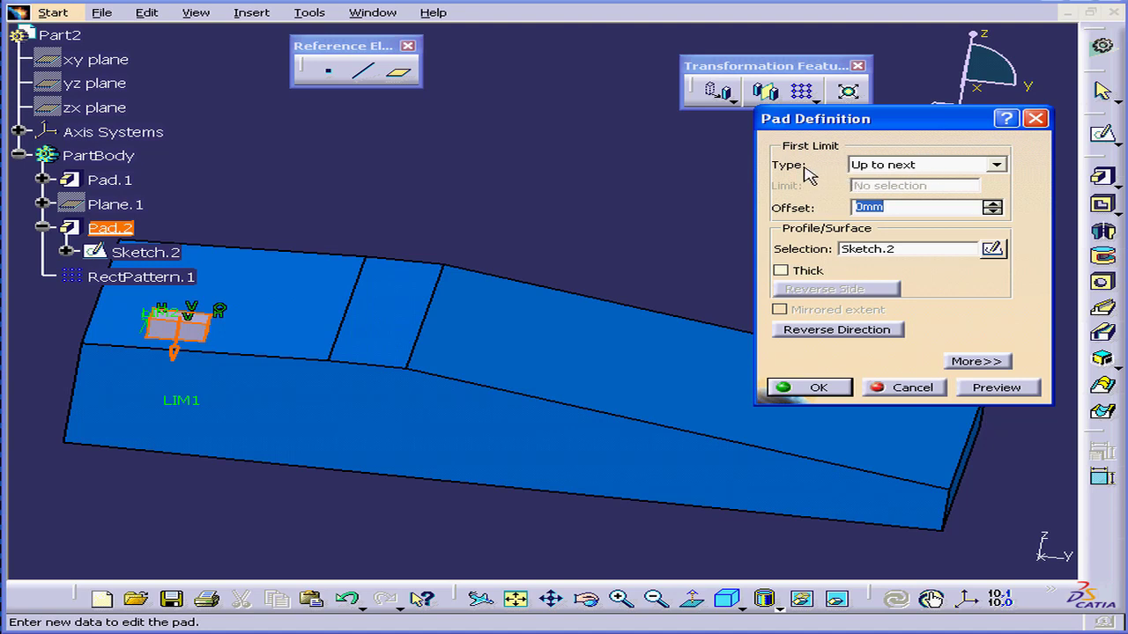
pyautogui.click(998, 165)
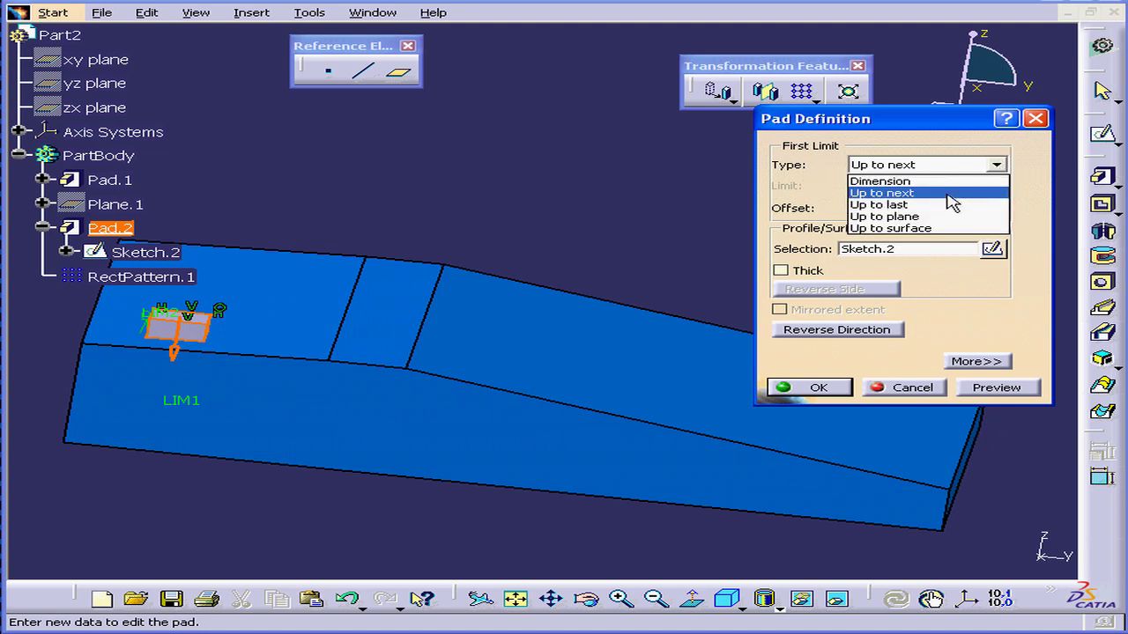
pyautogui.click(946, 196)
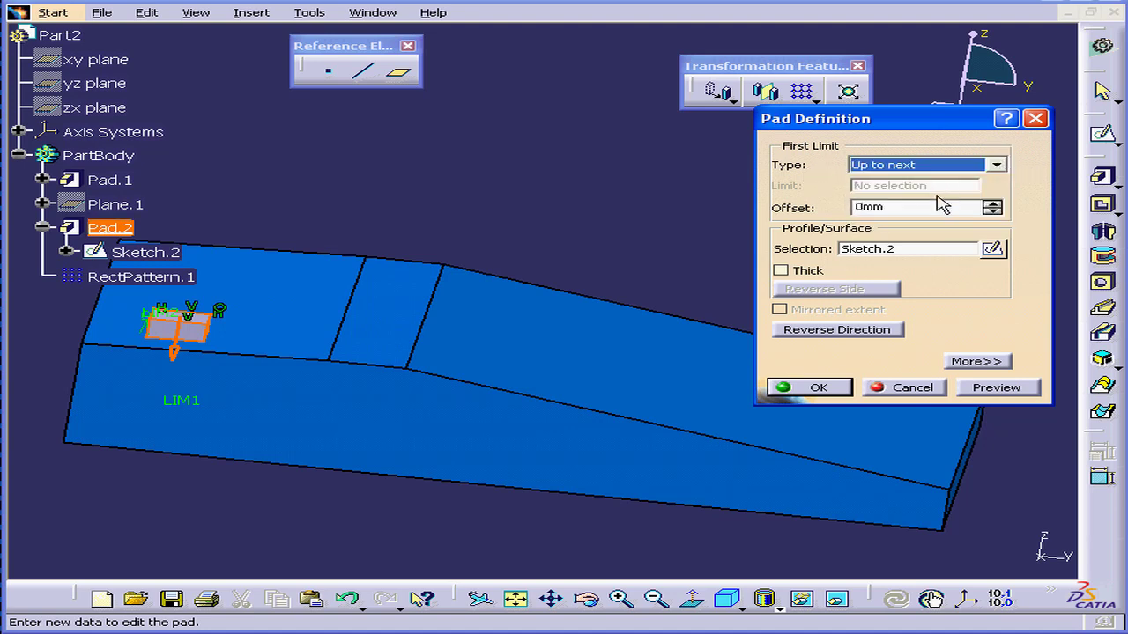
pyautogui.click(844, 388)
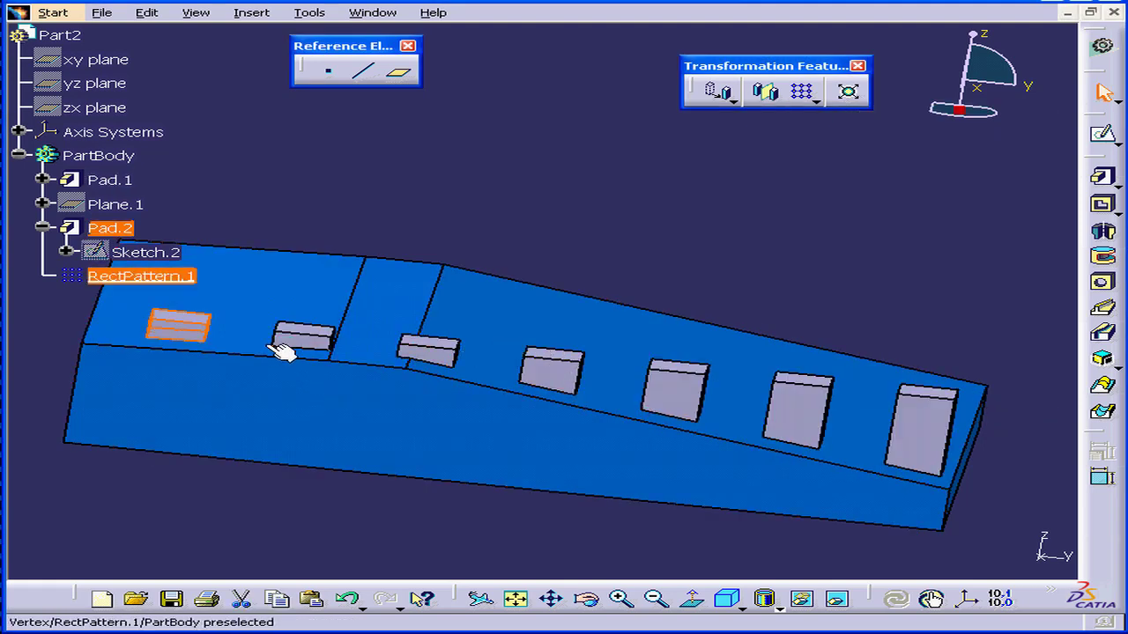